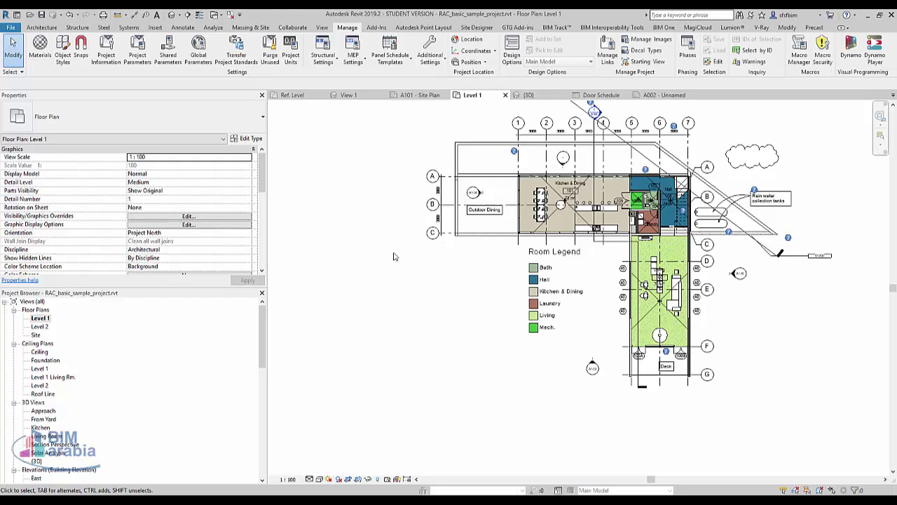
Step: Launch Model In-Place from the Architecture tab's Component dropdown
click(55, 28)
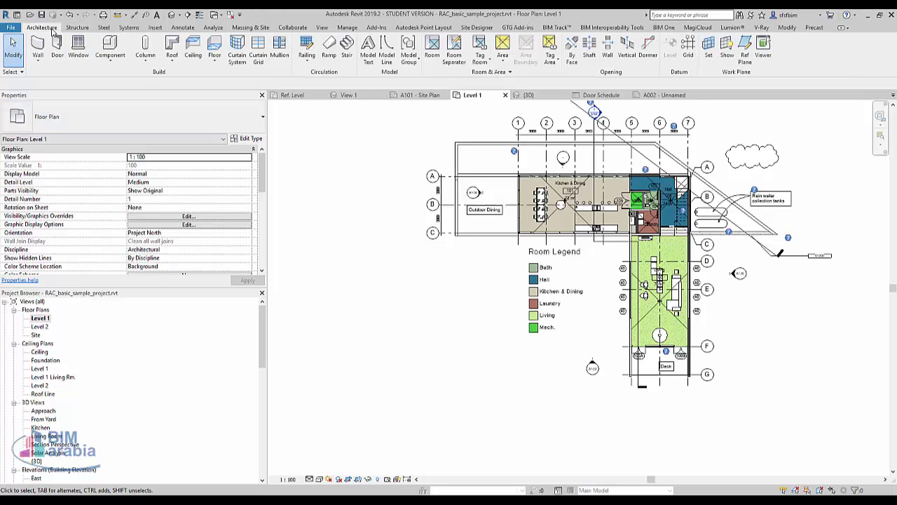
click(121, 66)
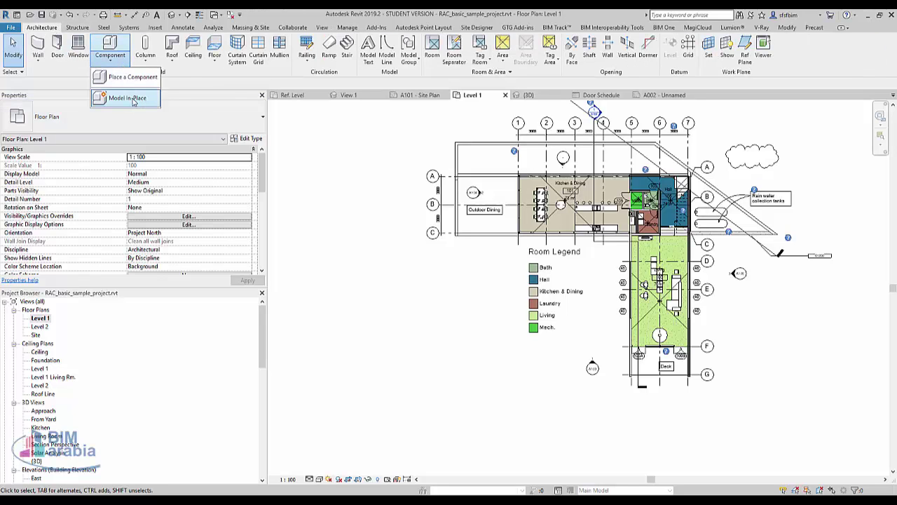
click(134, 98)
Step: Dismiss the save reminder and create an in-place Roofs family named Roofs 1
click(509, 294)
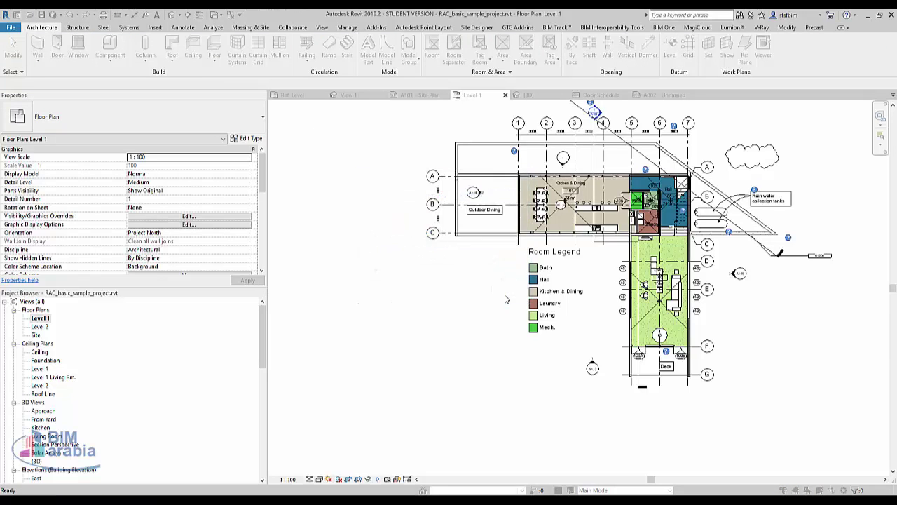
click(402, 211)
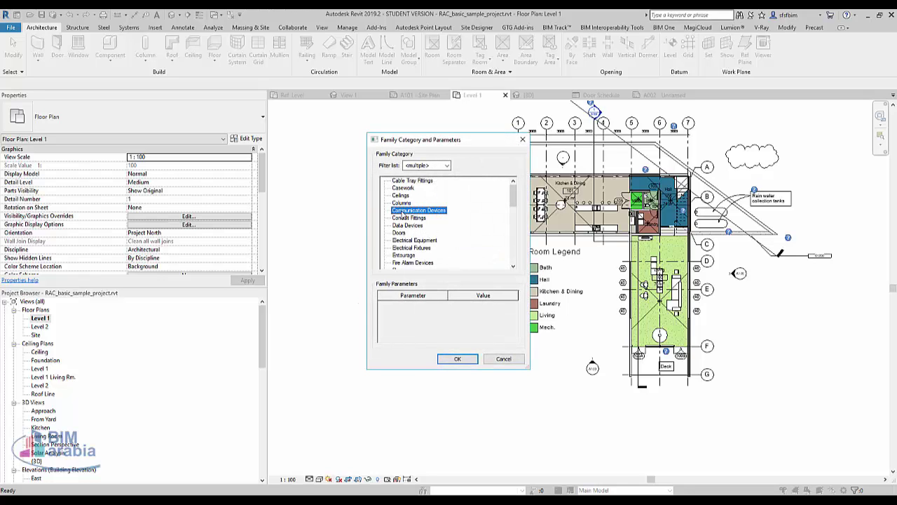
scroll(412, 240, down, 5)
click(408, 248)
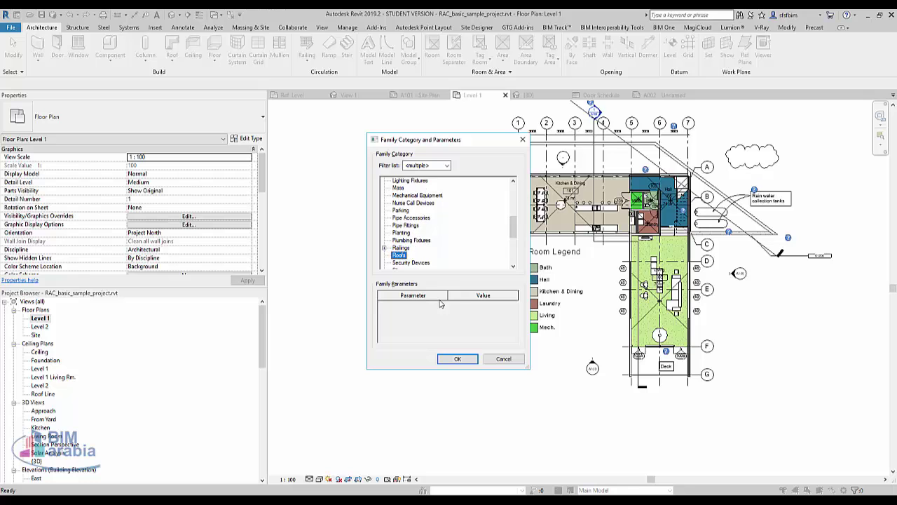
click(458, 358)
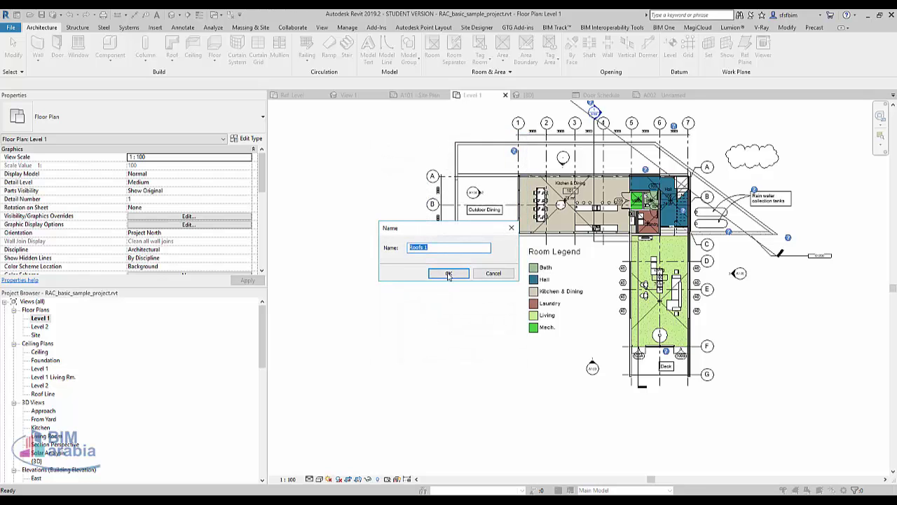
click(448, 274)
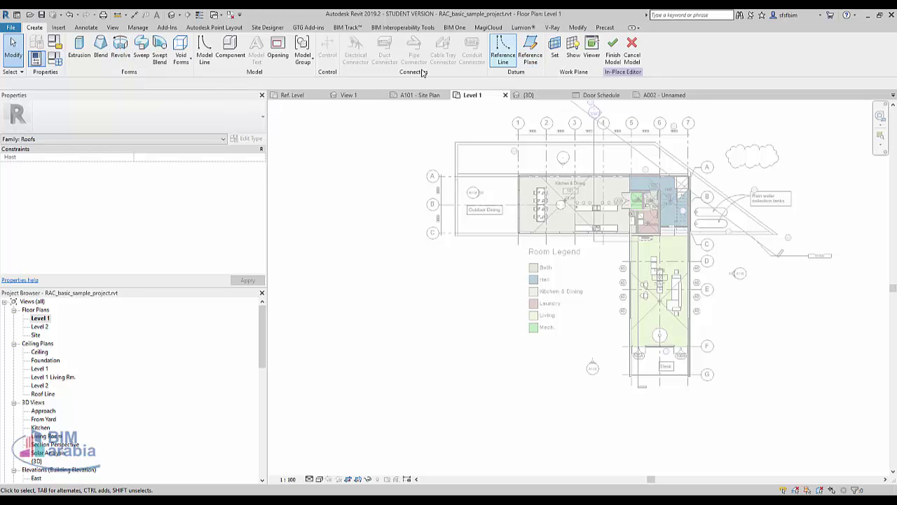
Step: Start a Revolve on the Grid : C work plane, sketching in the North elevation
click(120, 53)
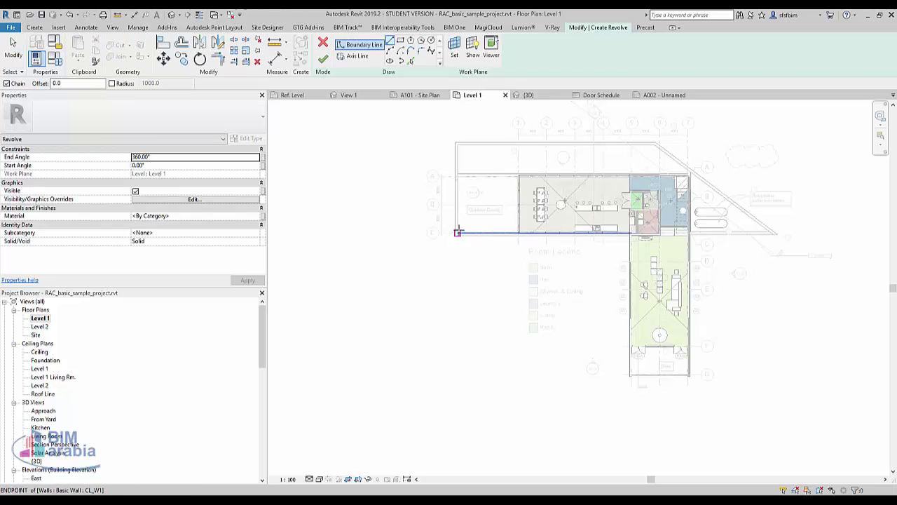
scroll(474, 238, up, 4)
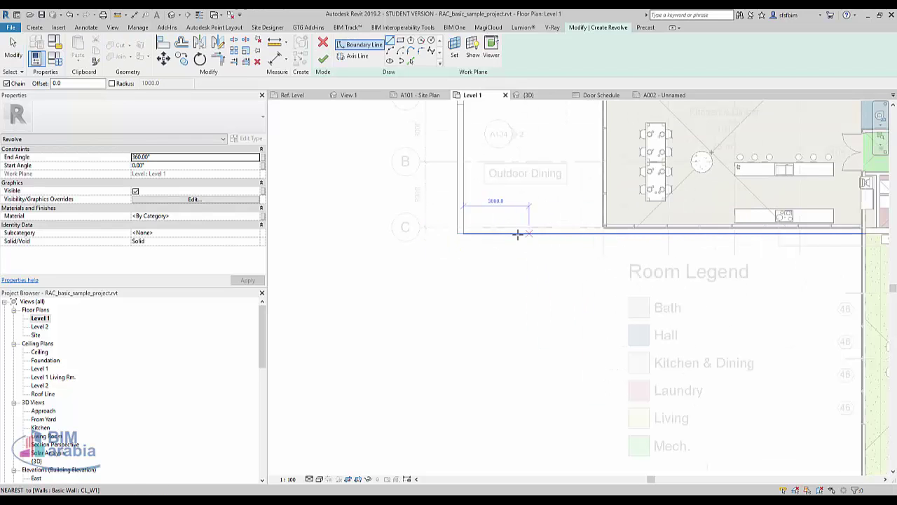
click(456, 50)
click(454, 256)
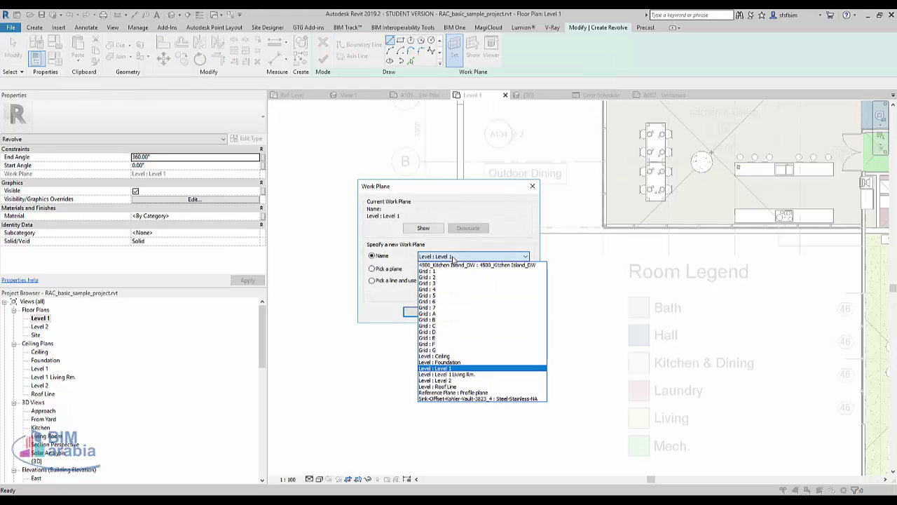
click(454, 328)
click(422, 311)
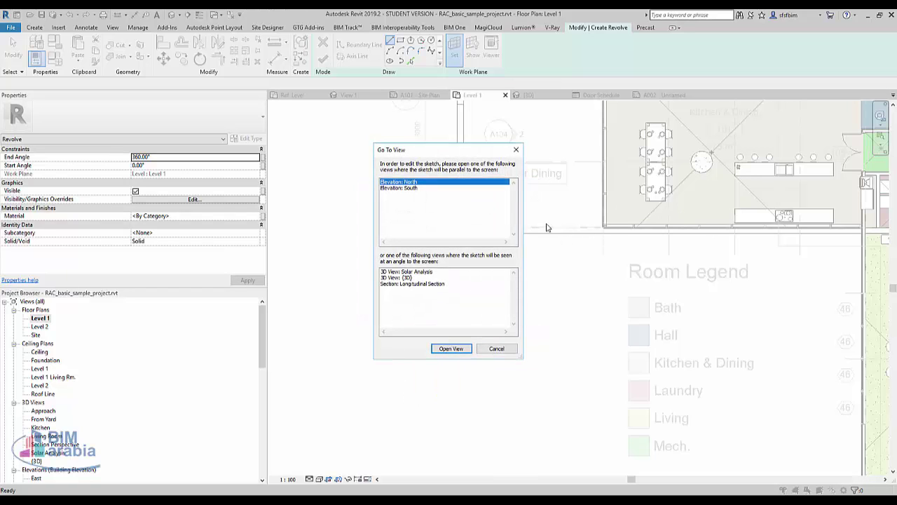
click(449, 349)
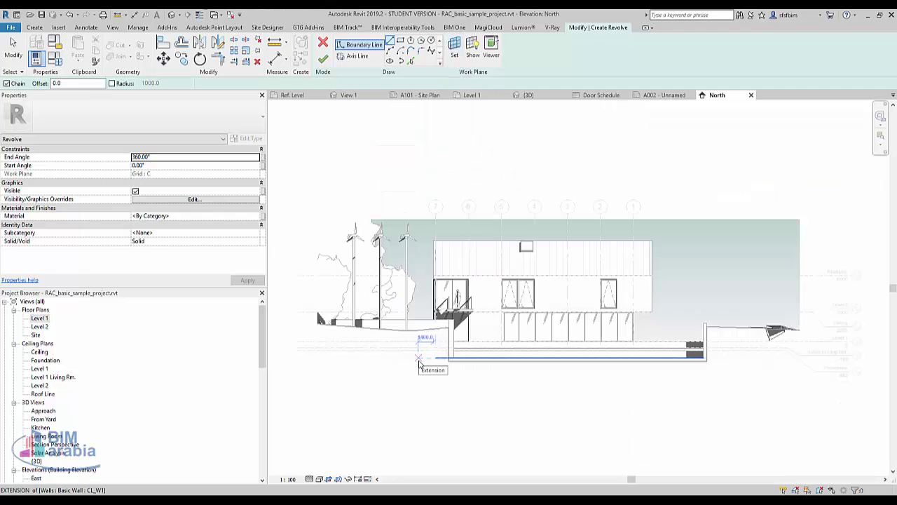
Step: Frame the sky above the Roof Line and switch the North elevation to Hidden Line
middle_drag(705, 354, 540, 356)
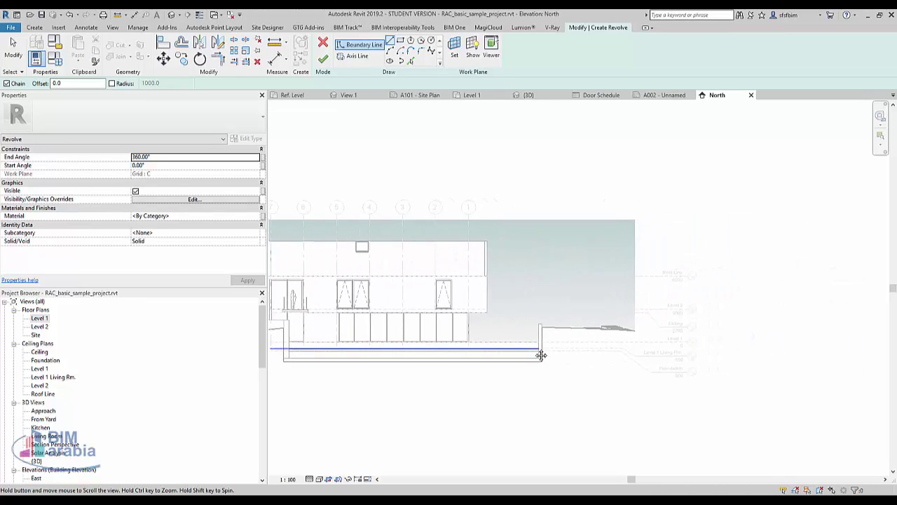
scroll(558, 287, up, 2)
scroll(609, 288, up, 2)
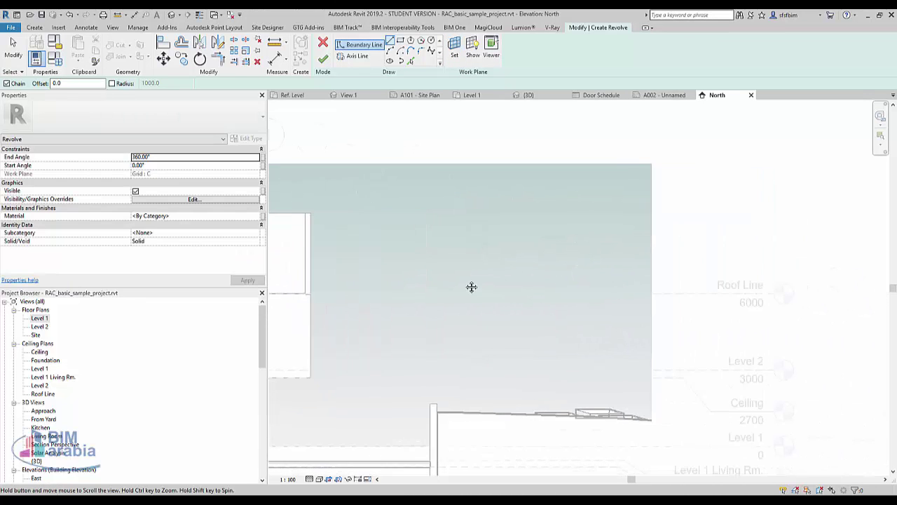
middle_drag(472, 286, 452, 287)
click(320, 479)
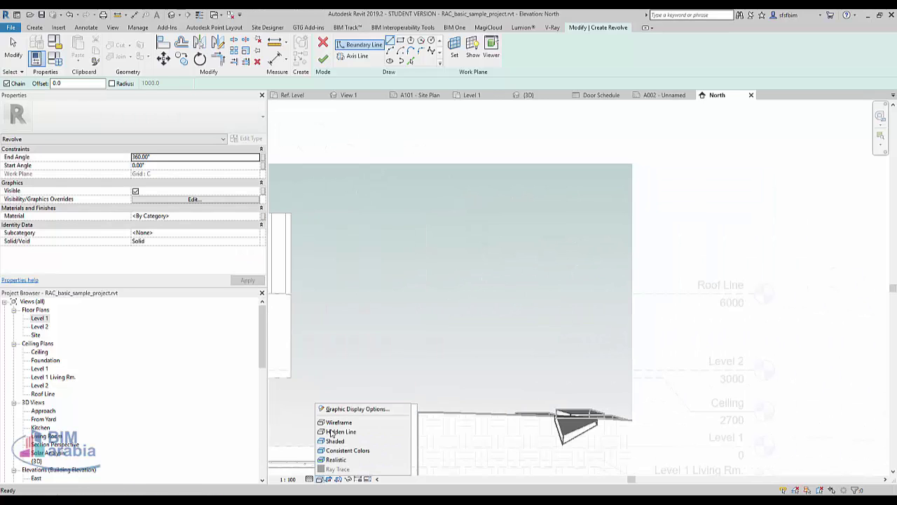
click(334, 432)
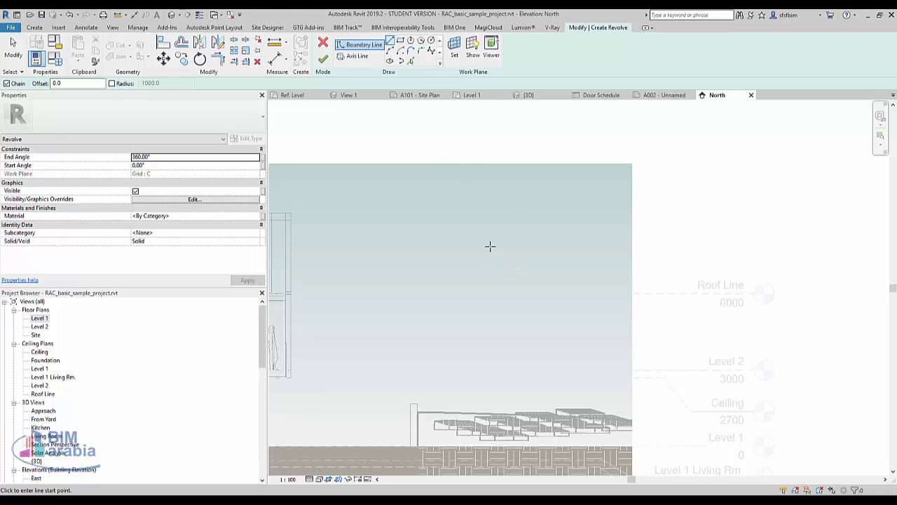
Step: Sketch a Start-End-Radius dome arc ending on the Roof Line
click(391, 53)
click(496, 252)
click(613, 252)
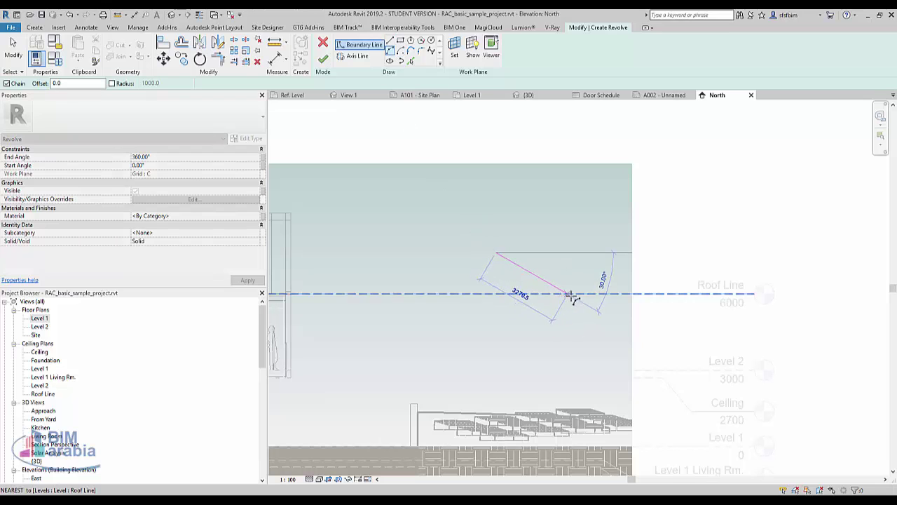
click(571, 296)
scroll(589, 281, up, 2)
scroll(596, 273, up, 1)
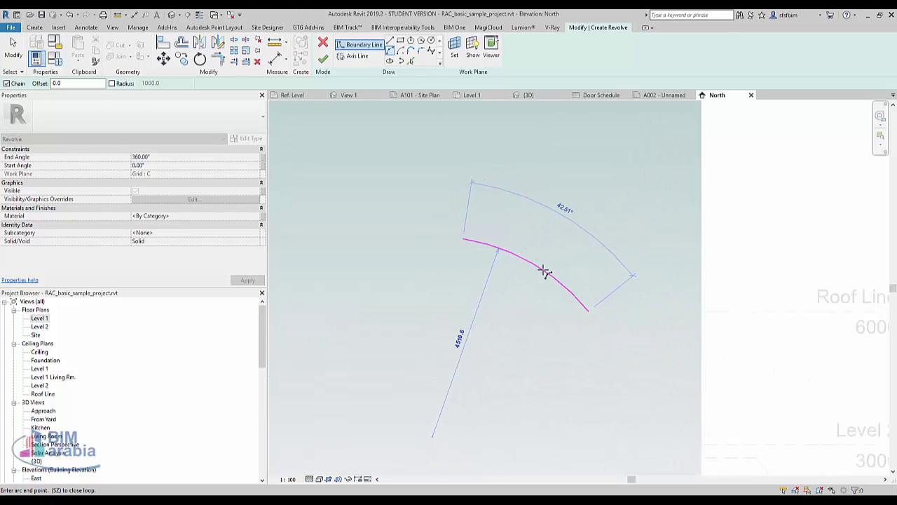
click(546, 272)
Step: Draw a vertical 2200 revolve axis down from the arc's top end
click(354, 56)
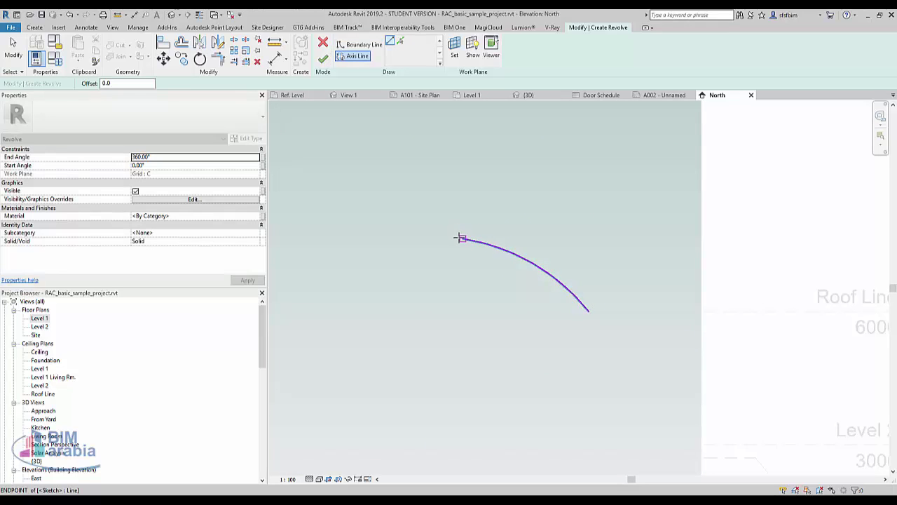
click(462, 238)
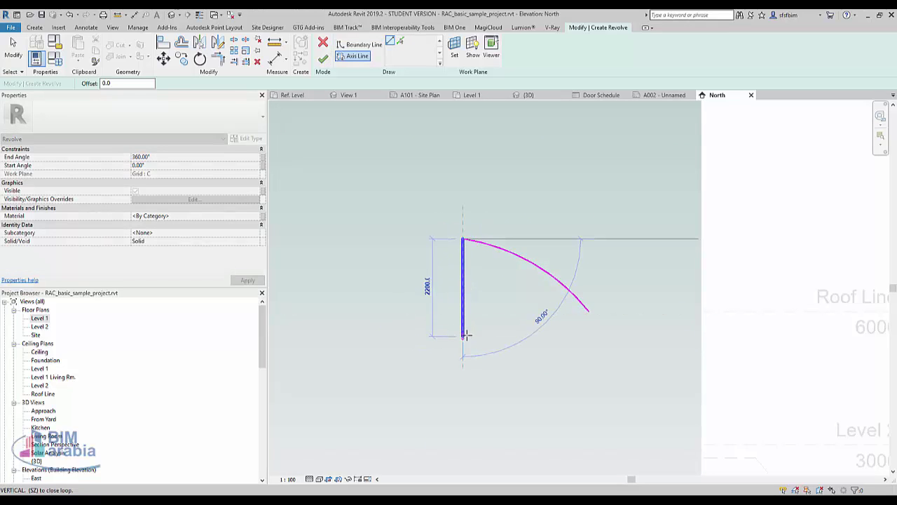
click(465, 335)
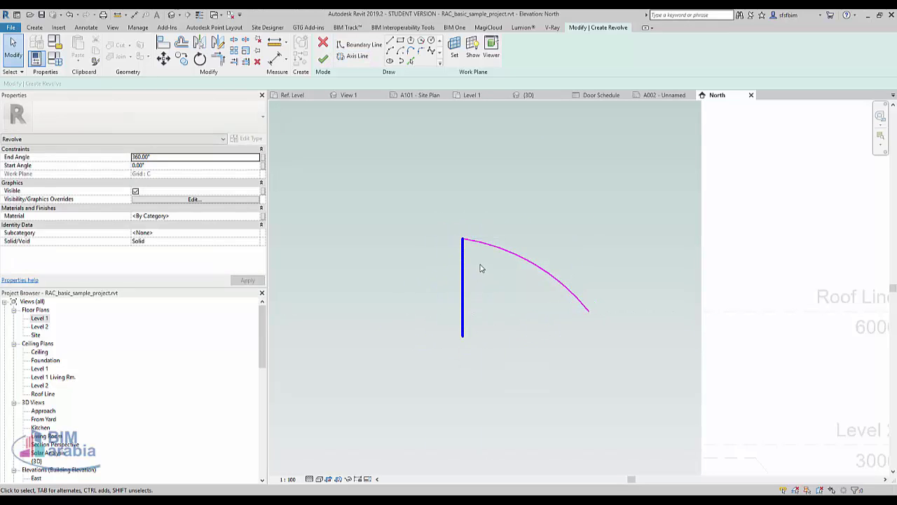
click(359, 44)
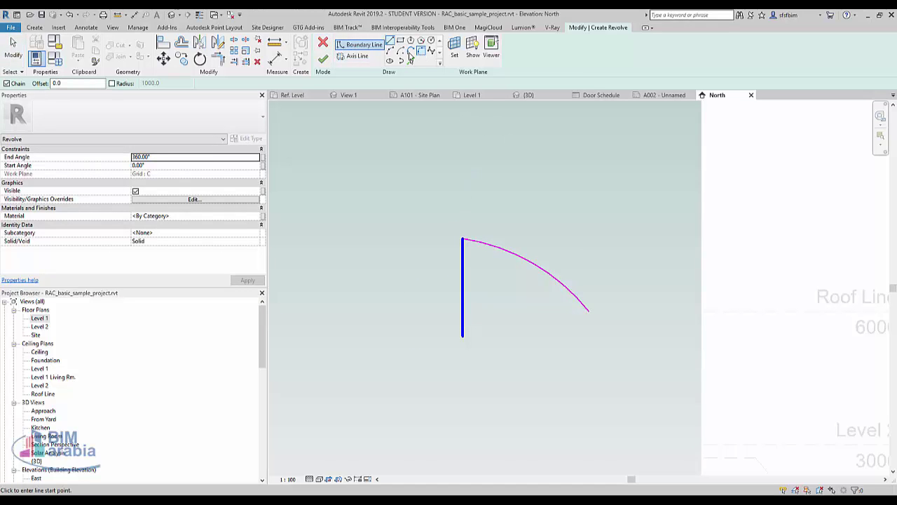
Step: Offset the dome arc by 10.0 and drag the copy slightly inward
click(180, 43)
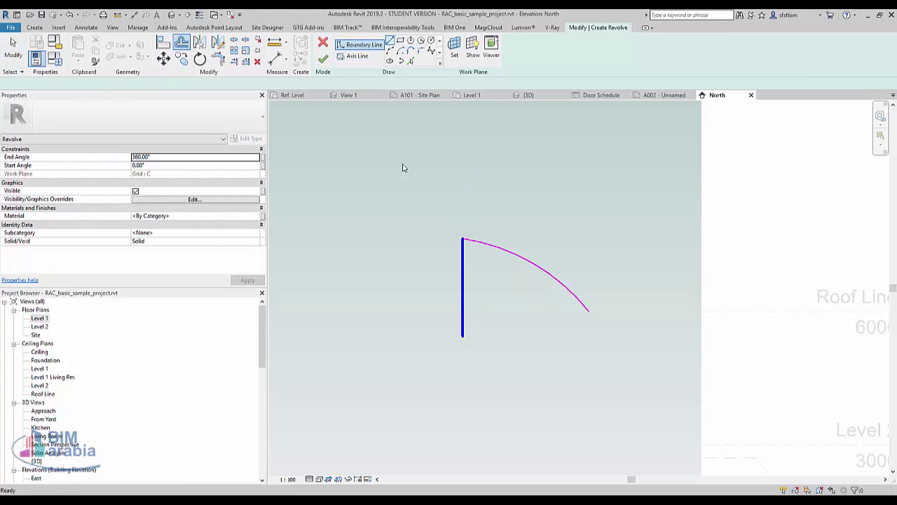
scroll(537, 270, up, 3)
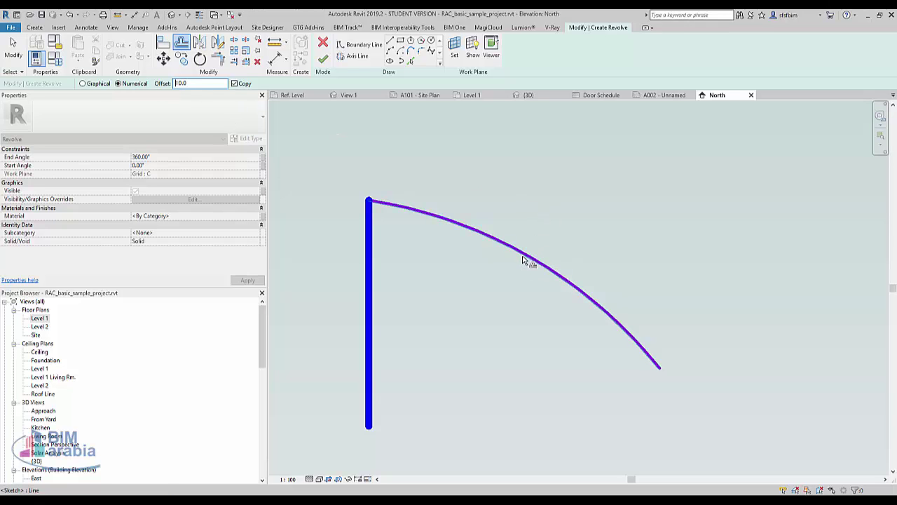
scroll(523, 260, up, 4)
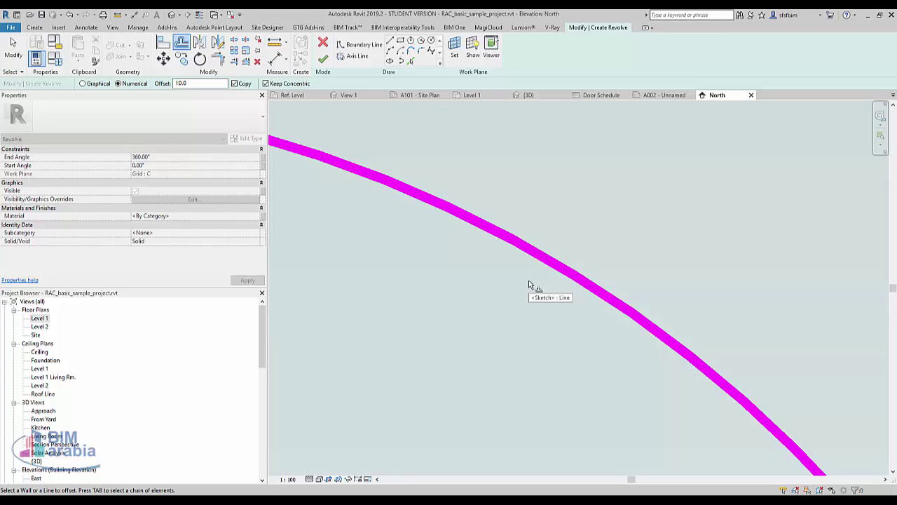
click(518, 242)
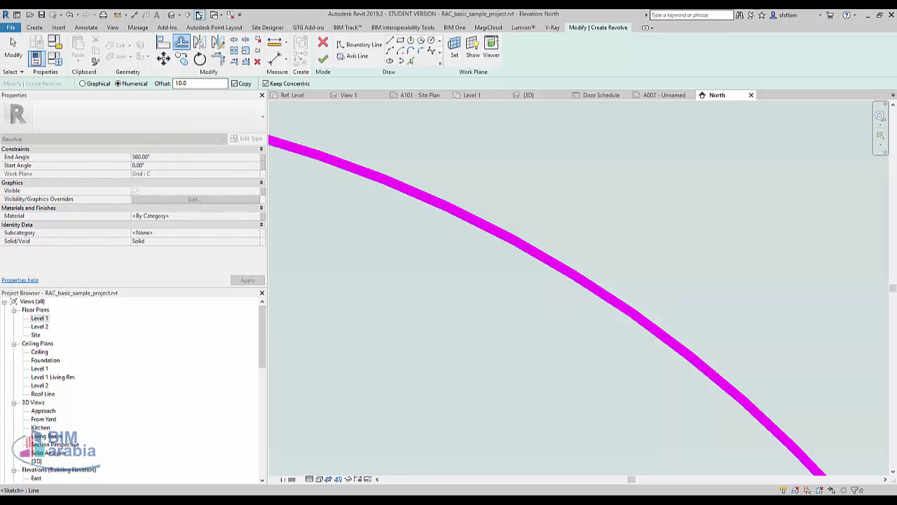
key(Escape)
click(497, 232)
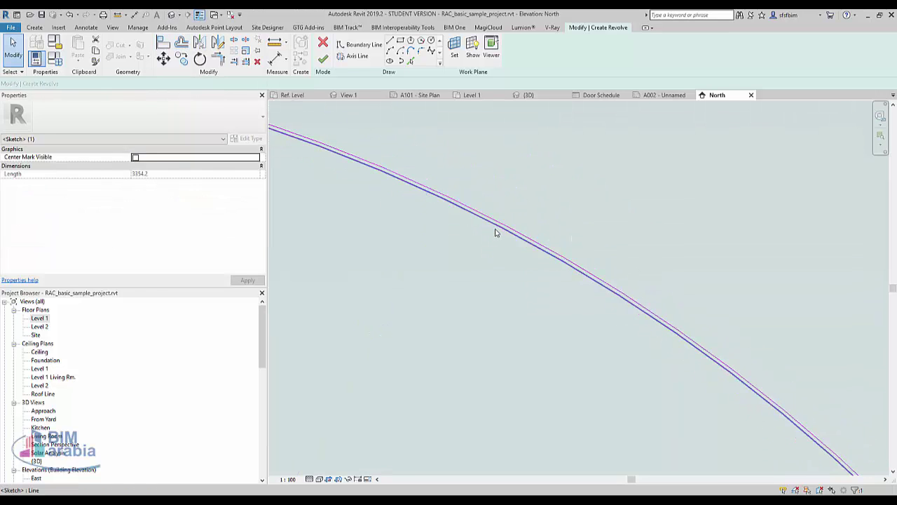
drag(495, 233, 477, 257)
scroll(484, 256, down, 3)
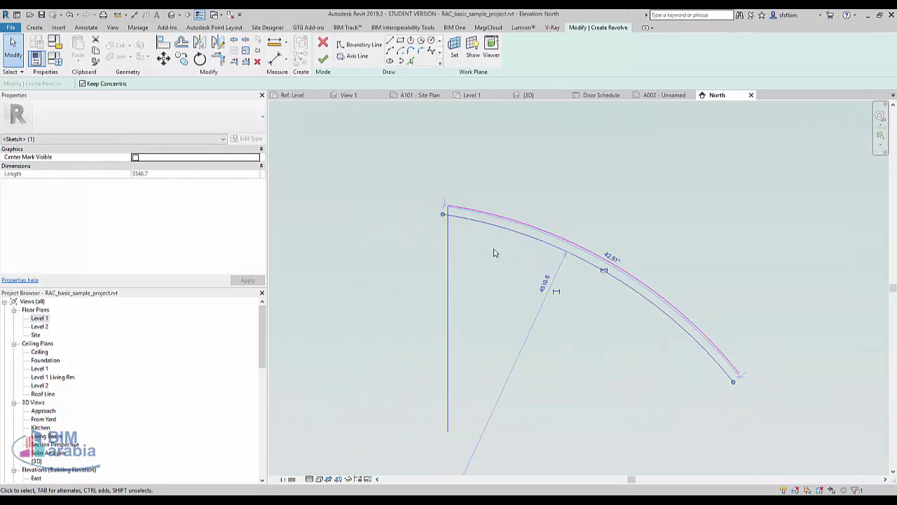
scroll(494, 253, up, 3)
Step: Join the two arcs with a short vertical line at the axis and trim to corner
click(400, 130)
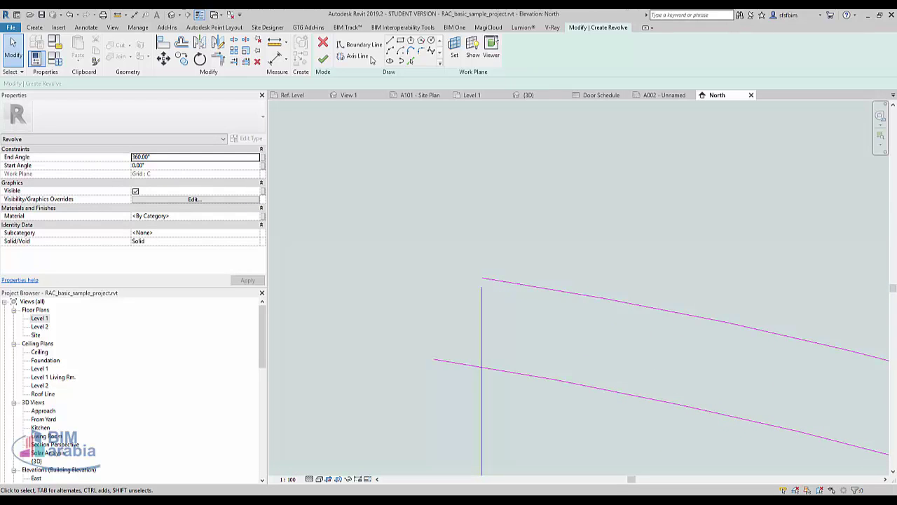
click(391, 42)
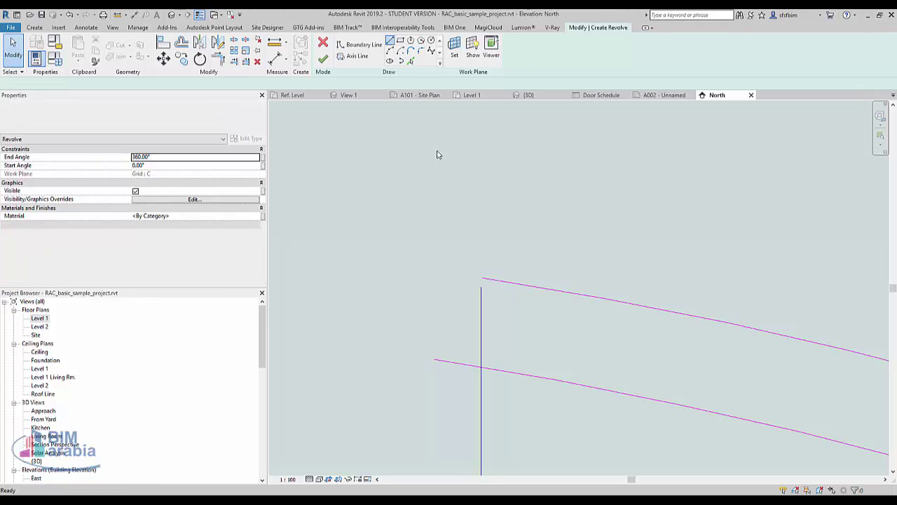
click(483, 363)
click(481, 278)
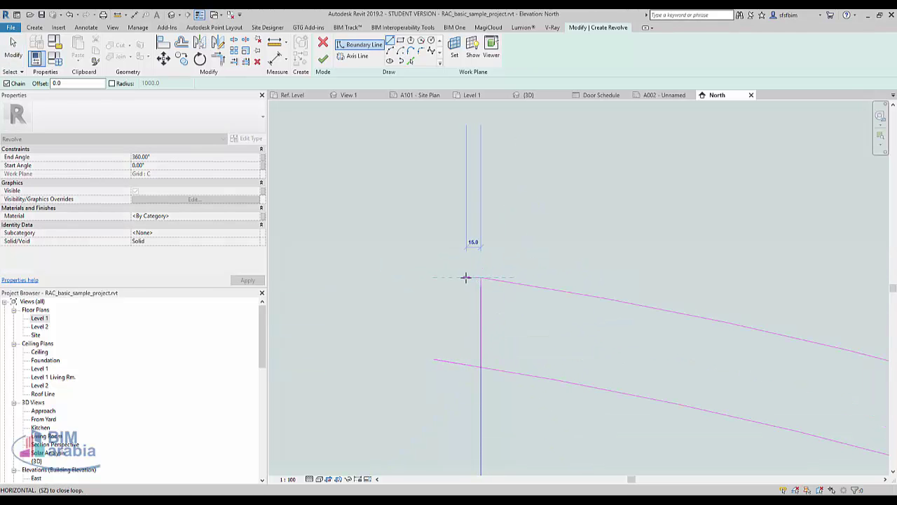
key(Escape)
key(Escape)
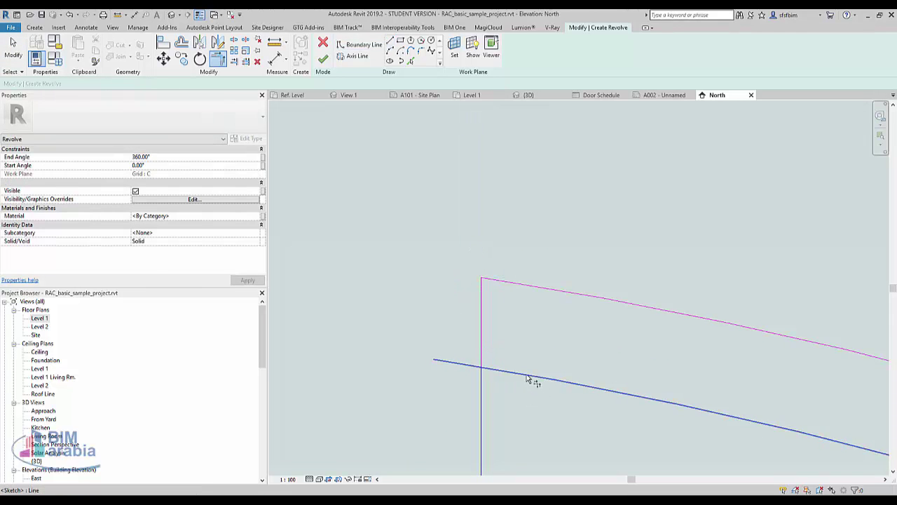
key(t)
key(r)
scroll(407, 290, down, 2)
scroll(462, 304, down, 3)
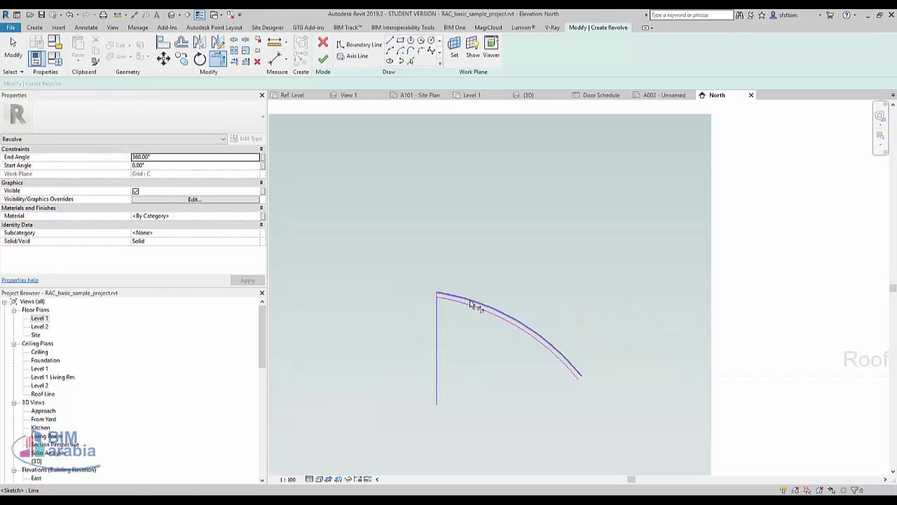
scroll(593, 379, up, 2)
scroll(603, 366, down, 4)
scroll(589, 362, up, 3)
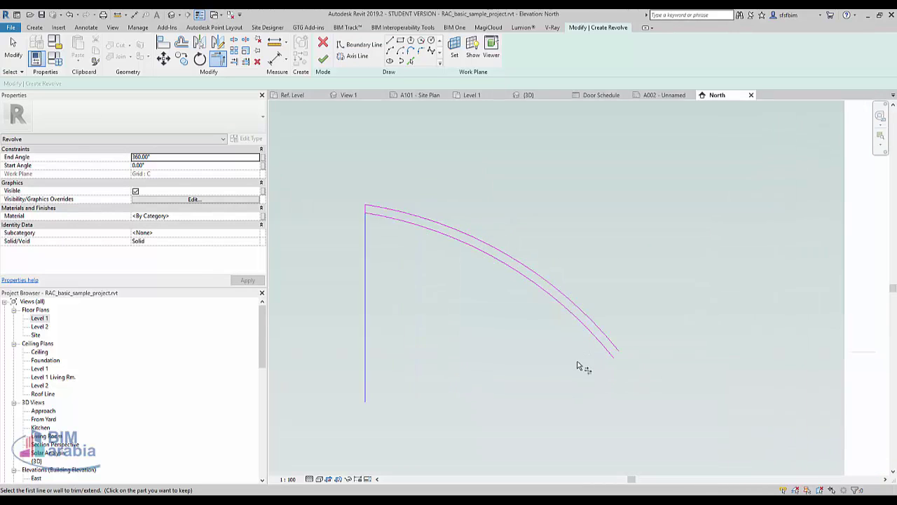
scroll(583, 363, up, 1)
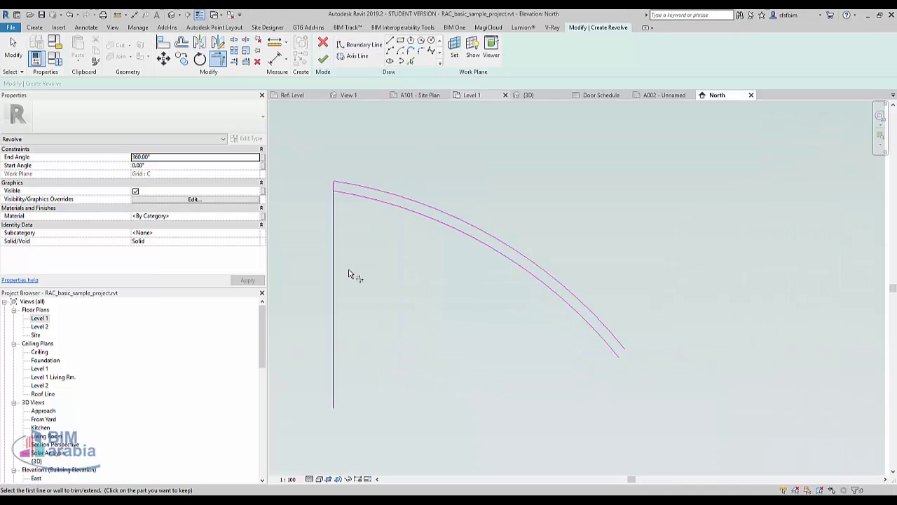
scroll(365, 281, down, 4)
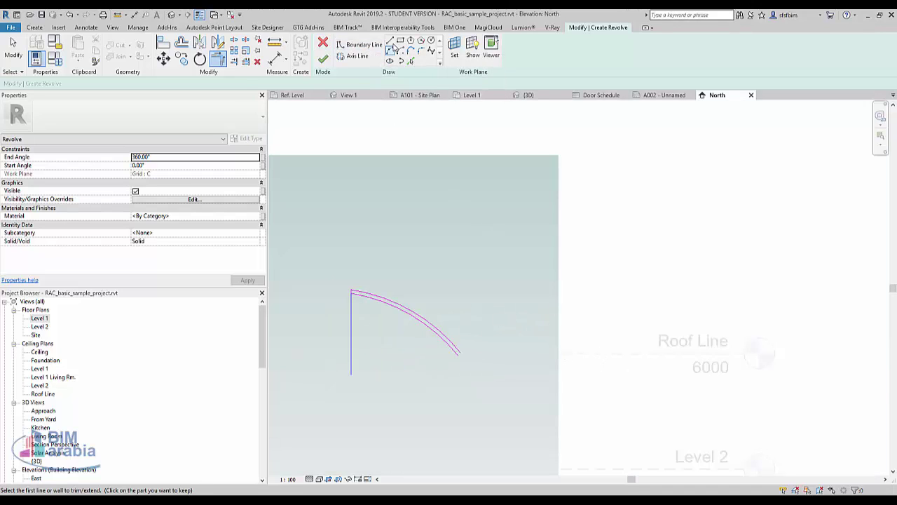
Step: Close the profile with a base line along the Roof Line and trim the corners
click(391, 41)
click(574, 353)
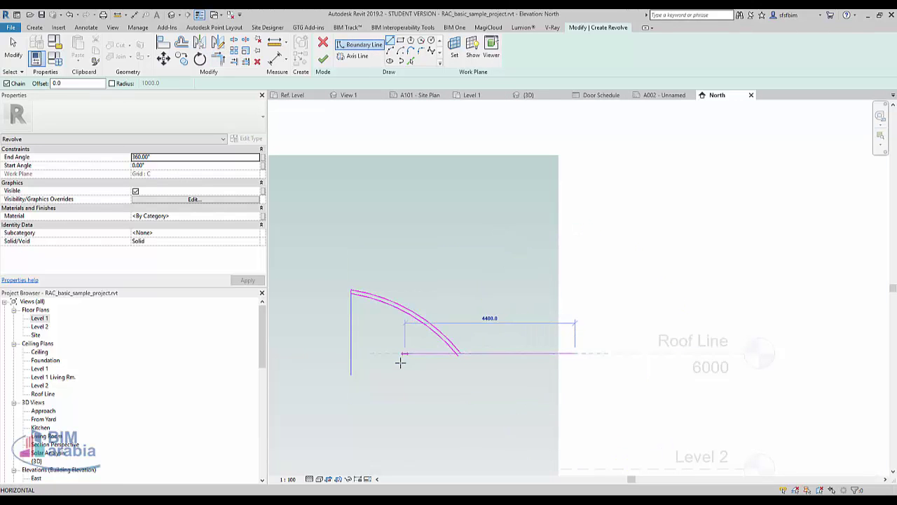
click(400, 354)
scroll(537, 346, up, 3)
scroll(550, 331, up, 1)
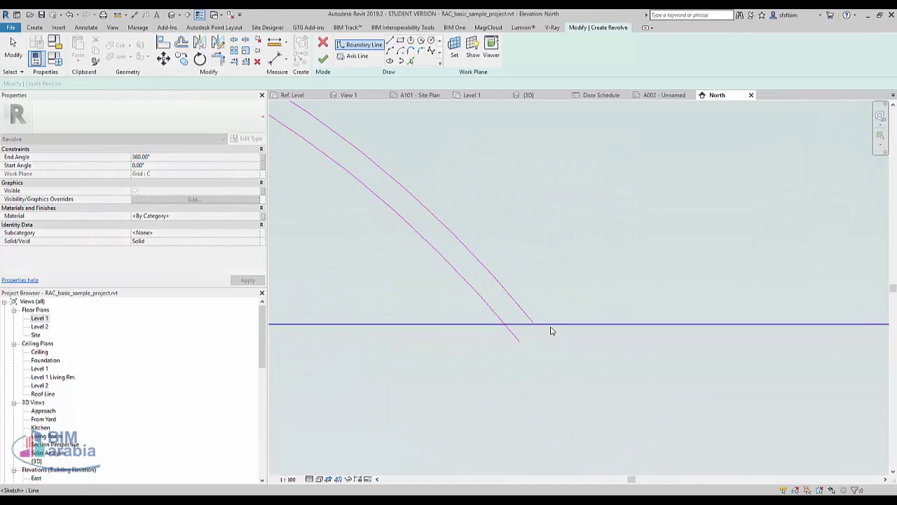
click(517, 329)
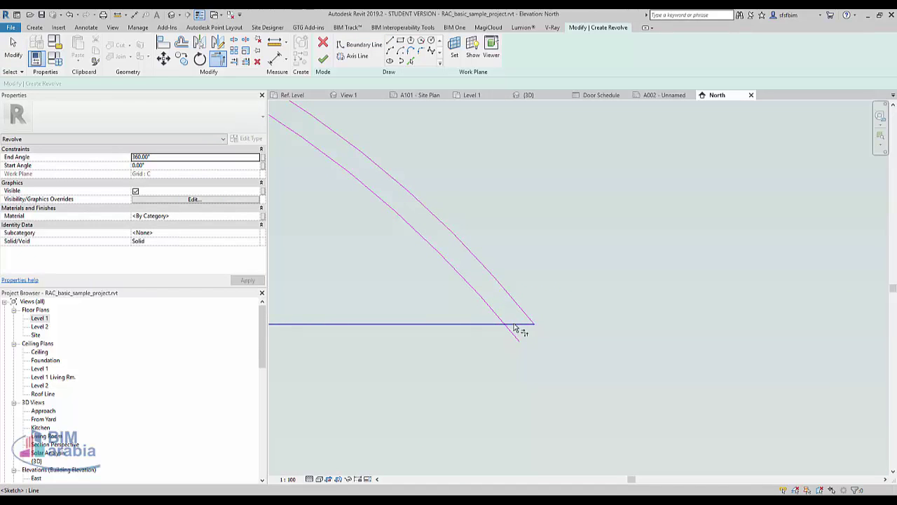
key(t)
key(r)
scroll(617, 375, down, 3)
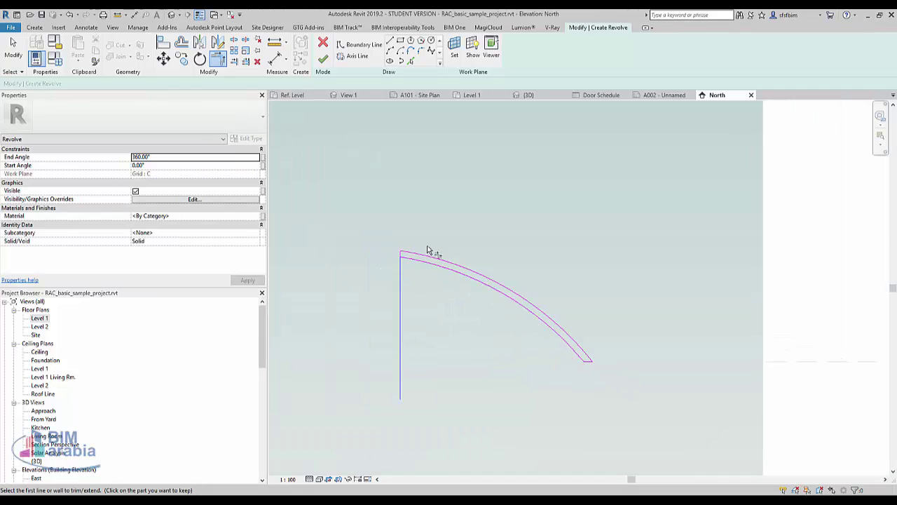
Step: Finish the sketch to create the 360° revolved dome and switch to 3D
click(323, 60)
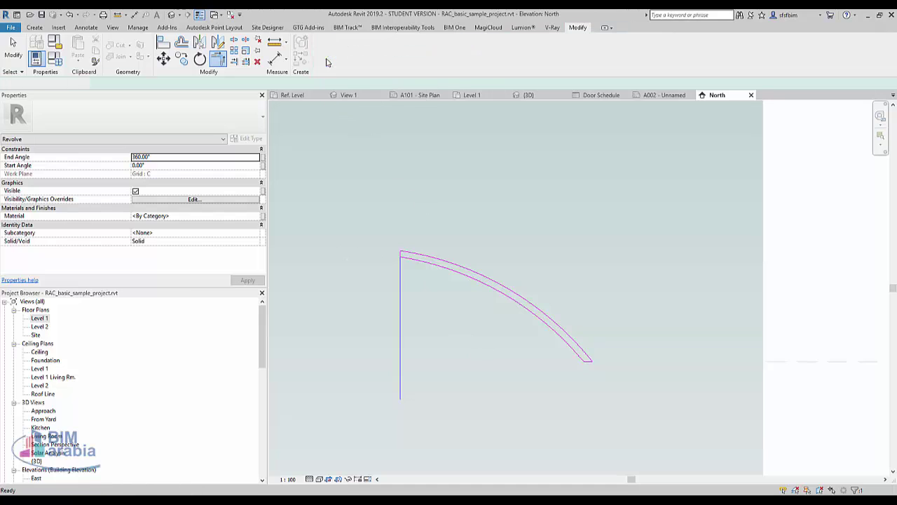
scroll(568, 287, down, 3)
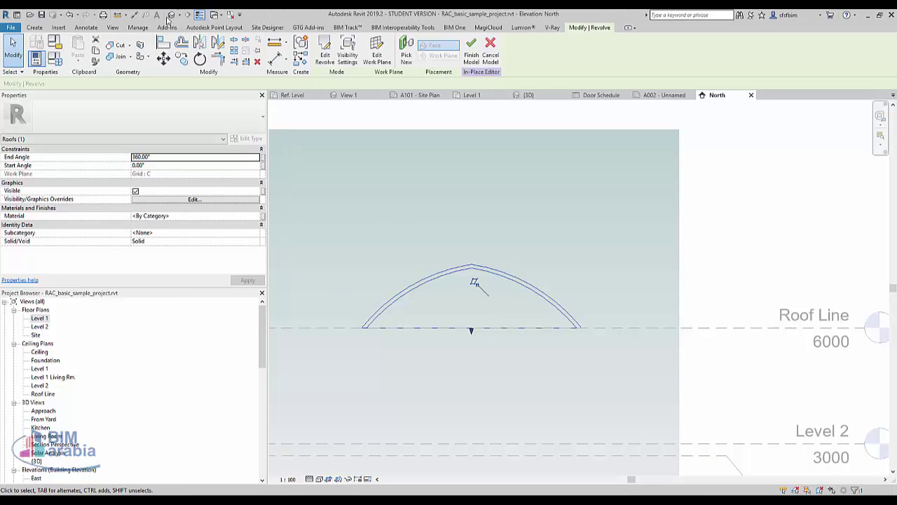
key(ctrl+Tab)
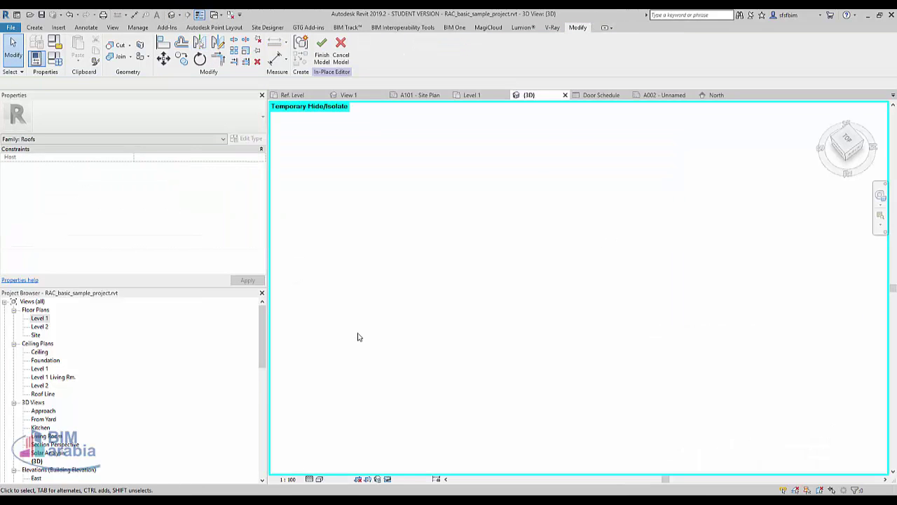
Step: Orbit and select the dome to inspect it, then return to Level 1
scroll(753, 258, down, 2)
mouse_move(757, 232)
shift+middle_down()
mouse_move(695, 305)
mouse_move(696, 140)
mouse_move(635, 304)
shift+middle_up()
scroll(635, 304, up, 3)
scroll(486, 340, up, 3)
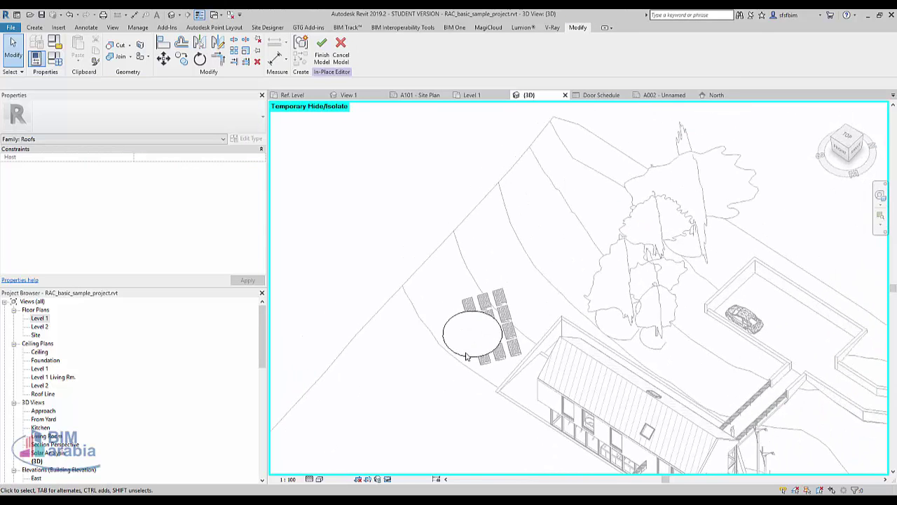
click(466, 358)
mouse_move(466, 358)
shift+middle_down()
mouse_move(446, 304)
mouse_move(562, 240)
mouse_move(561, 273)
mouse_move(516, 316)
shift+middle_up()
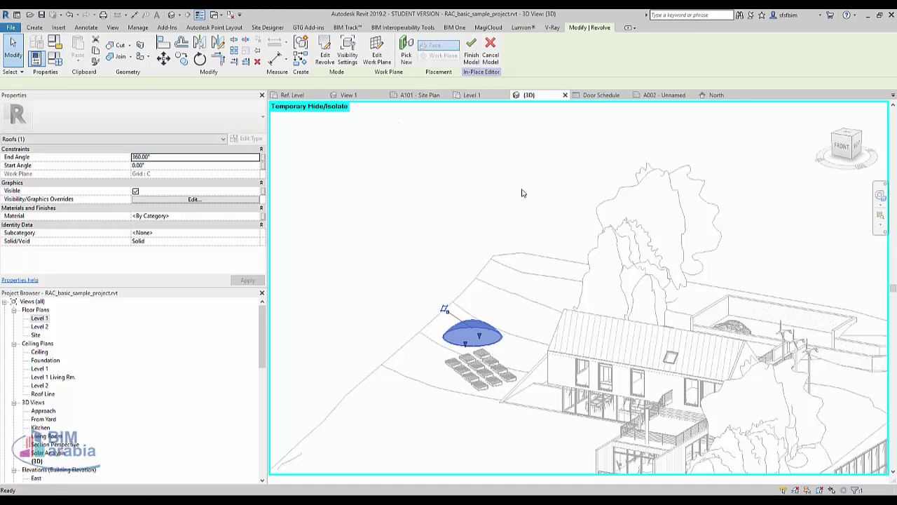
key(ctrl+Tab)
key(ctrl+shift+Tab)
key(ctrl+shift+Tab)
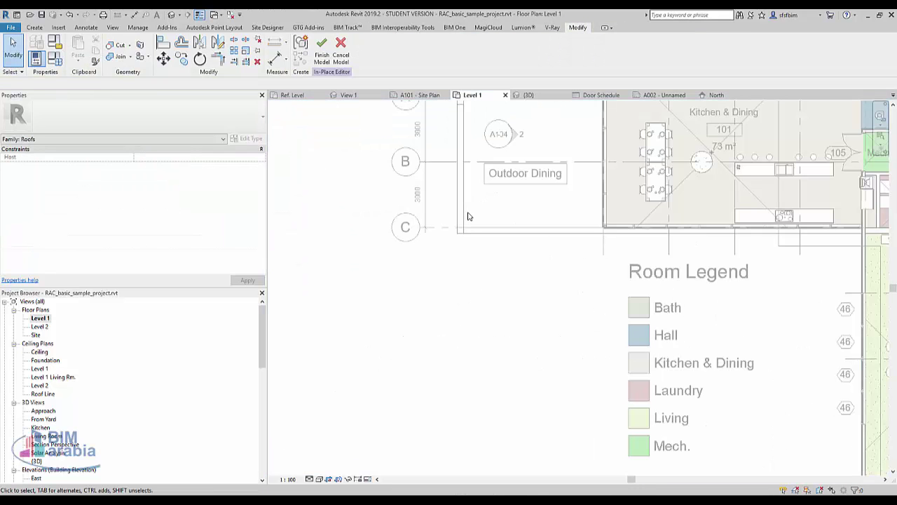
Step: Reopen the dome's revolve sketch from the North elevation
scroll(475, 228, down, 5)
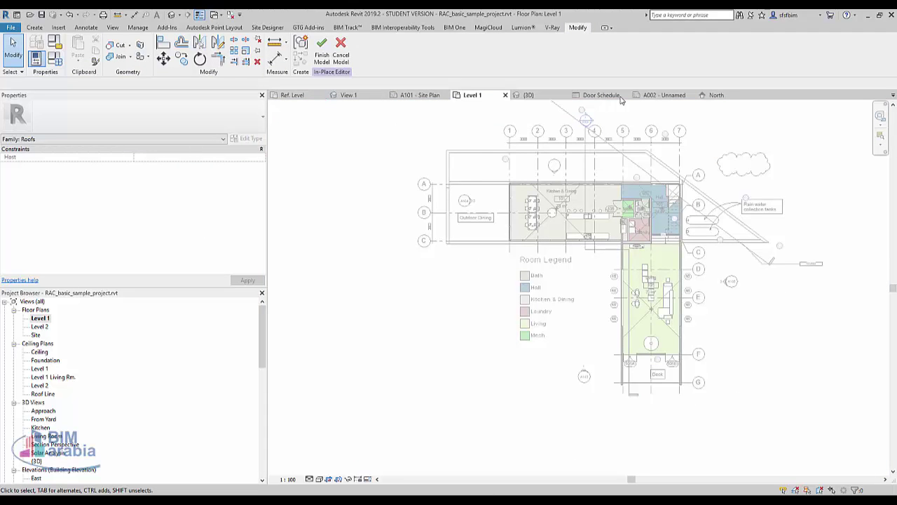
click(712, 94)
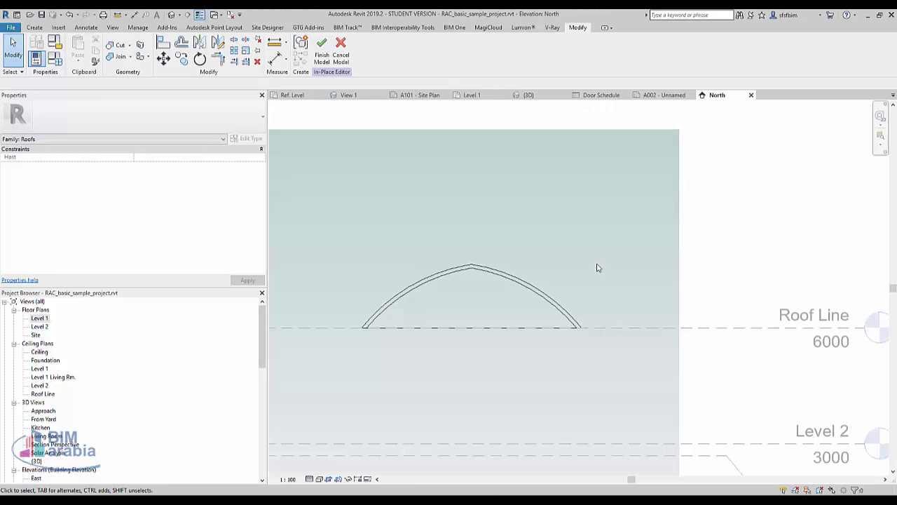
scroll(502, 307, up, 2)
click(469, 261)
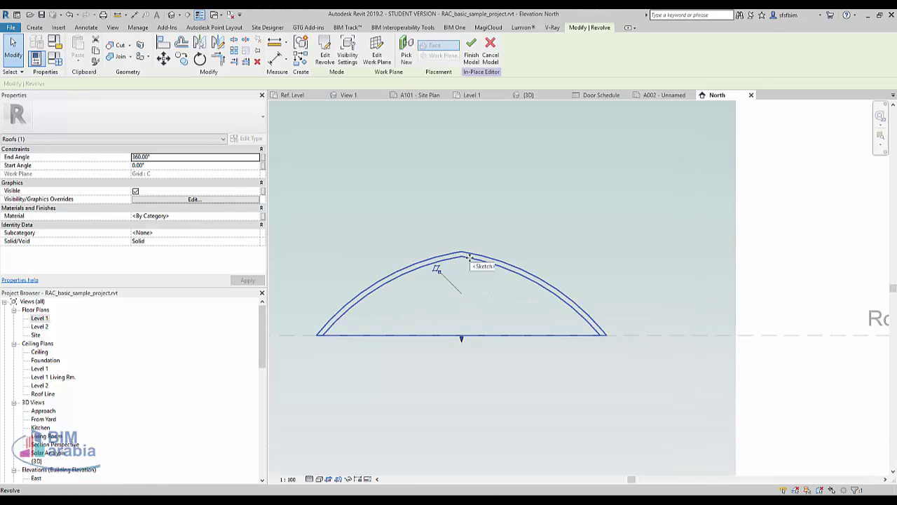
click(324, 50)
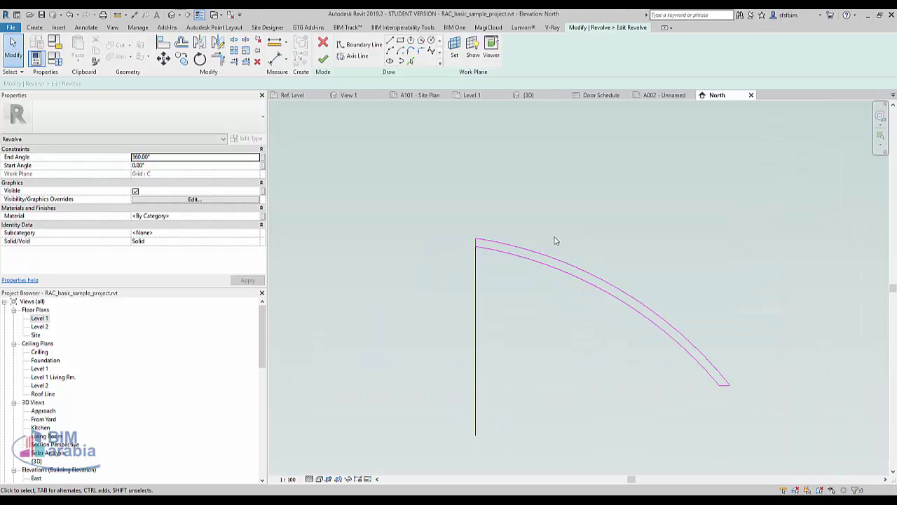
Step: Window-select both old profile arcs and delete them, keeping the axis
mouse_move(449, 195)
mouse_down()
mouse_move(724, 404)
mouse_move(715, 390)
mouse_up()
mouse_move(663, 289)
mouse_down()
mouse_move(630, 322)
mouse_move(624, 287)
mouse_up()
key(Delete)
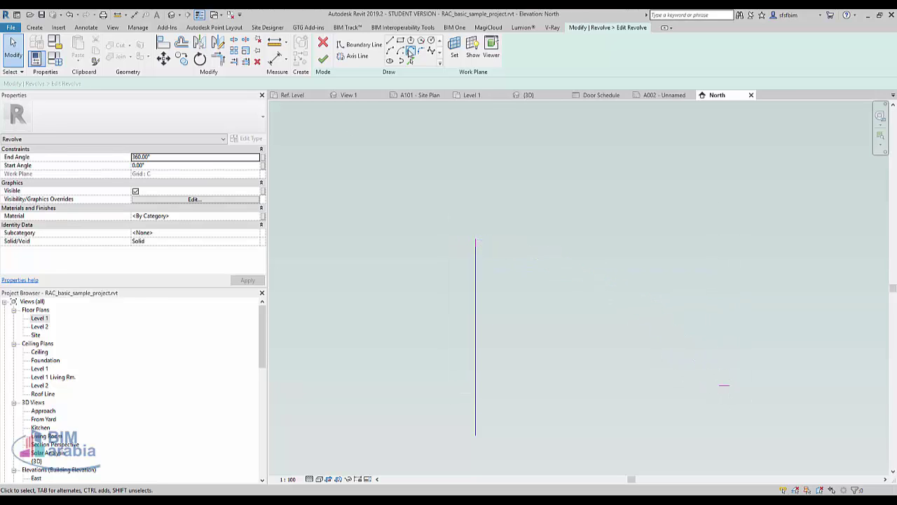
Step: Draw two chained arcs from the axis top: a small upper dome and a flatter flaring arc
click(393, 51)
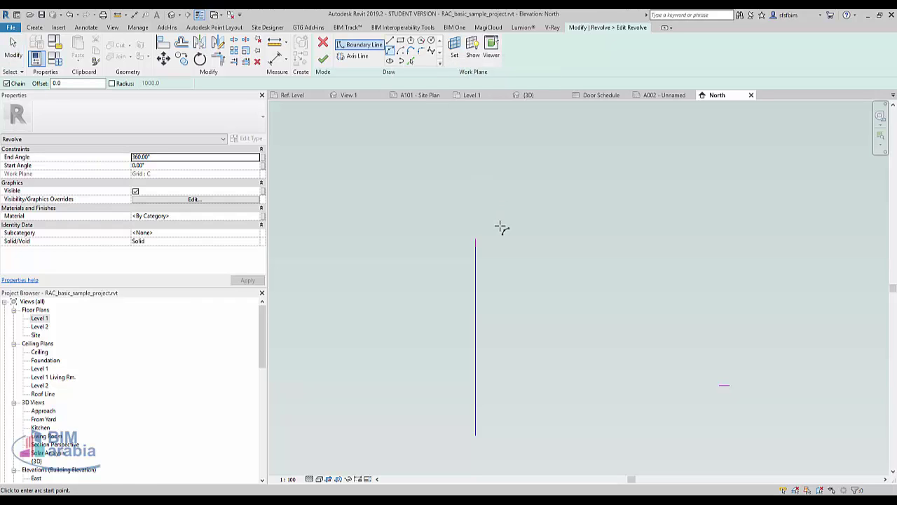
click(476, 233)
scroll(564, 281, up, 2)
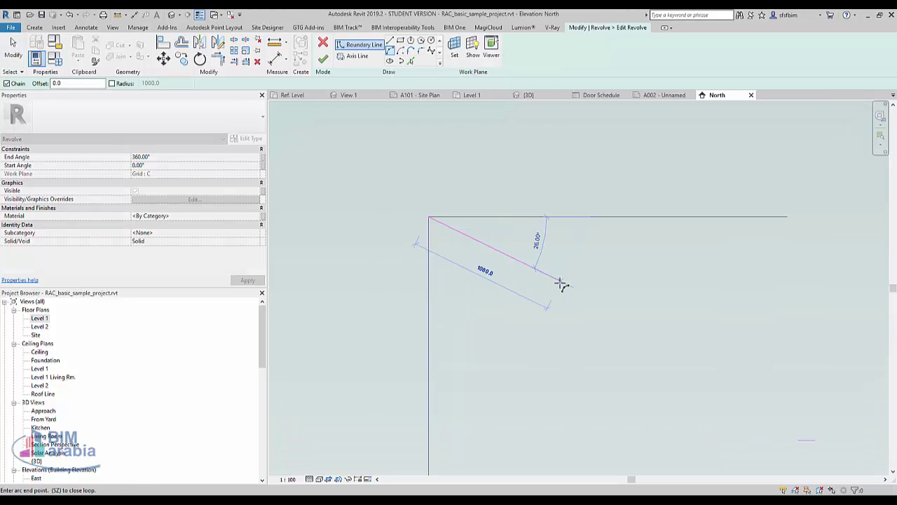
click(567, 289)
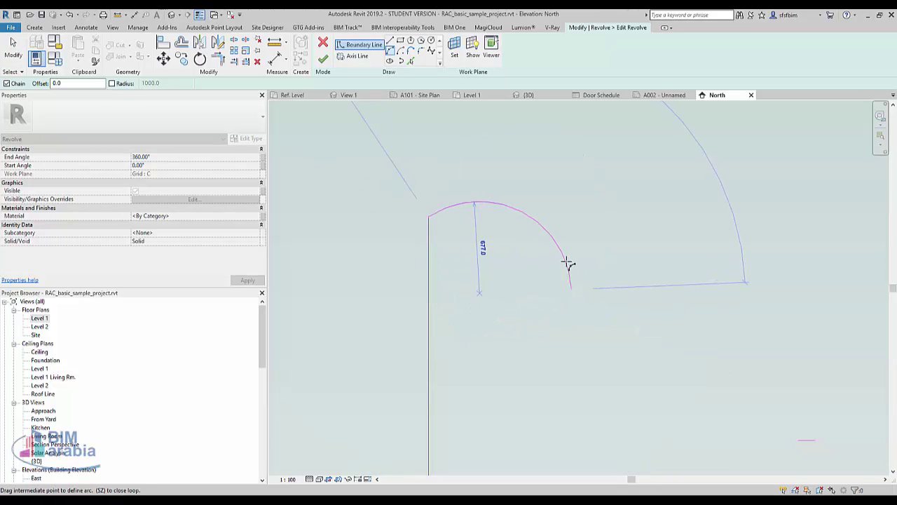
click(558, 270)
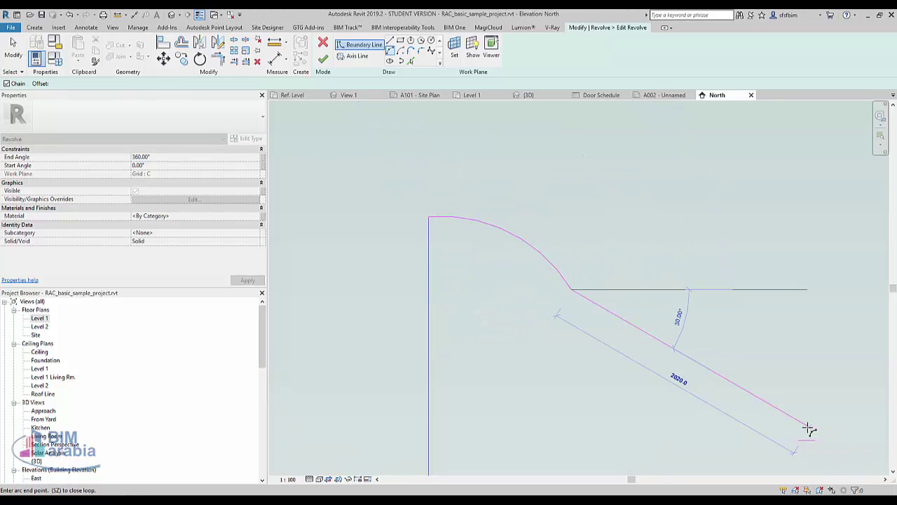
click(816, 440)
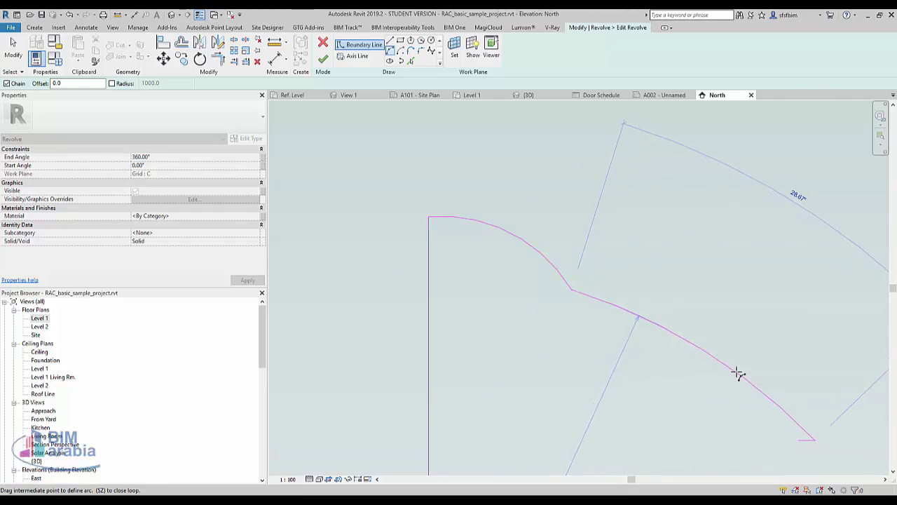
click(740, 372)
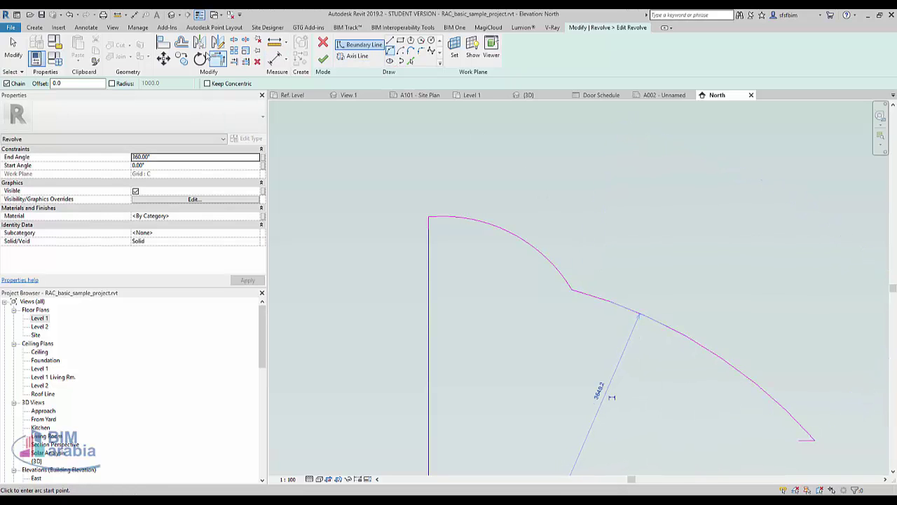
click(181, 44)
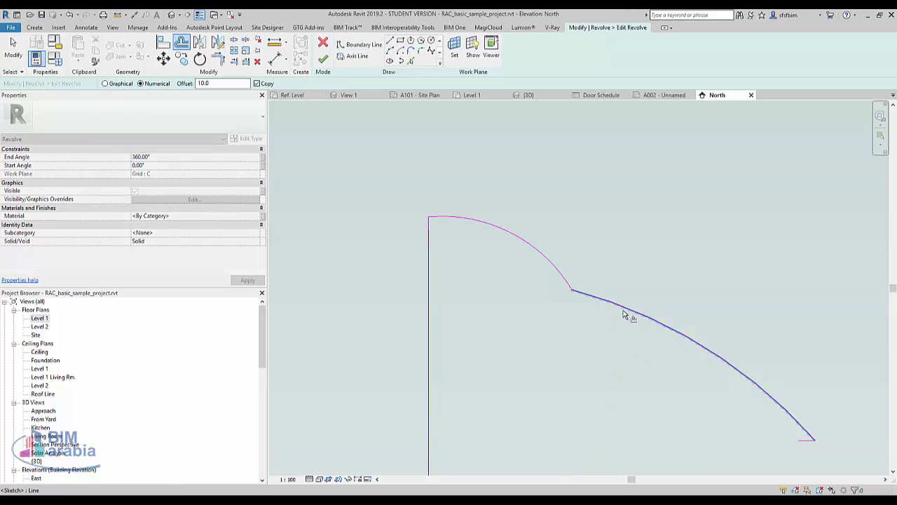
Step: Offset the lower arc inward, setting the offset distance graphically
scroll(815, 455, up, 1)
scroll(810, 429, up, 3)
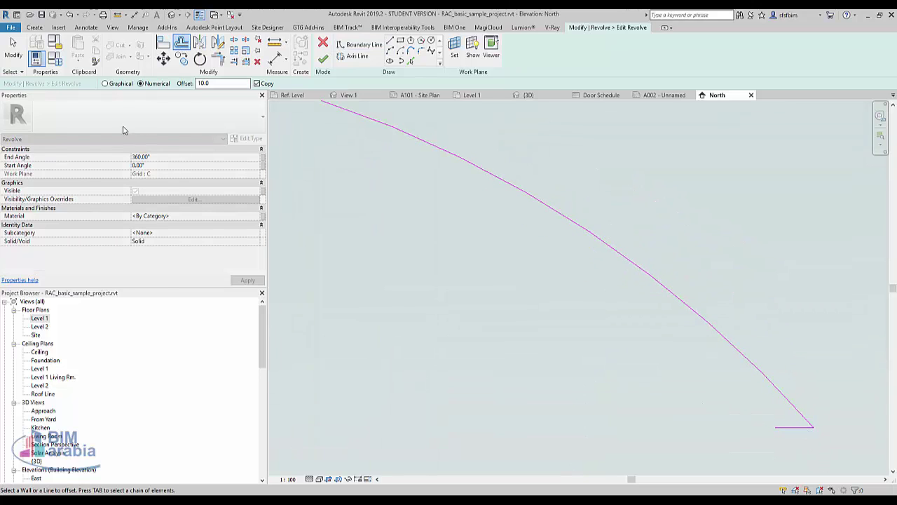
click(105, 83)
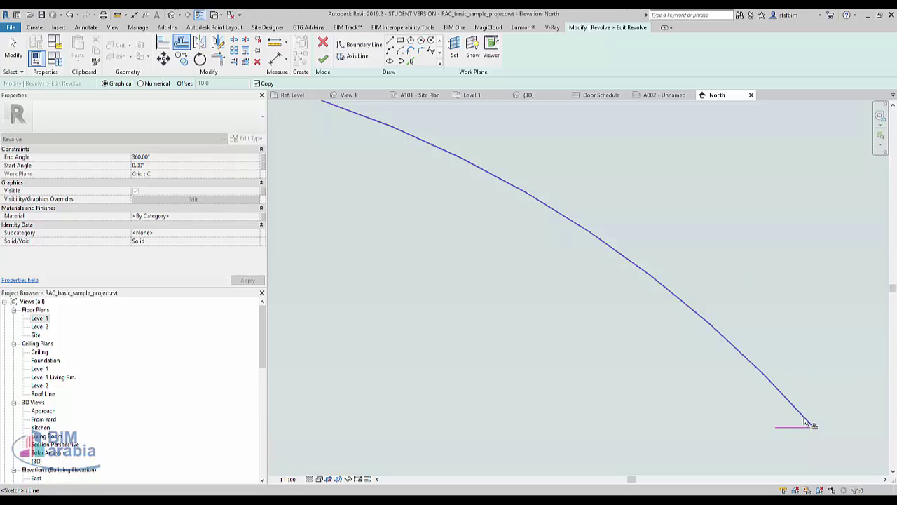
click(740, 401)
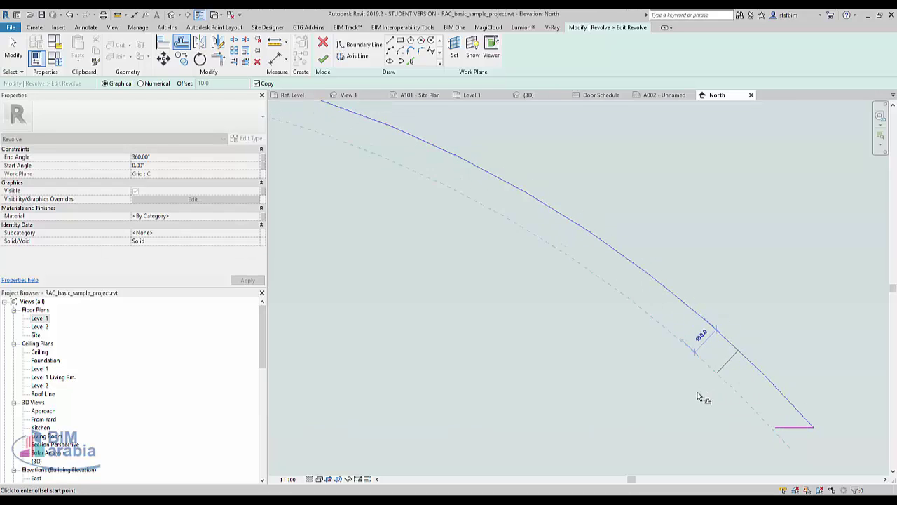
scroll(697, 396, up, 1)
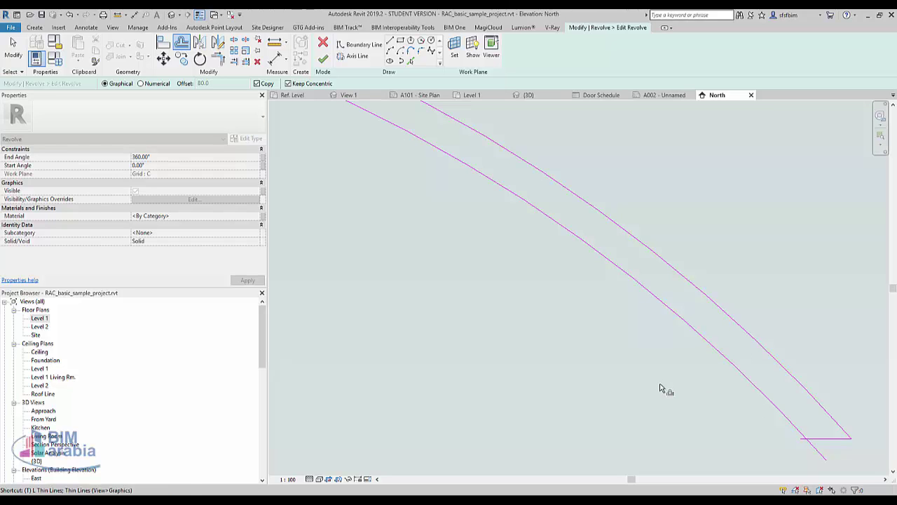
key(Escape)
scroll(813, 442, down, 2)
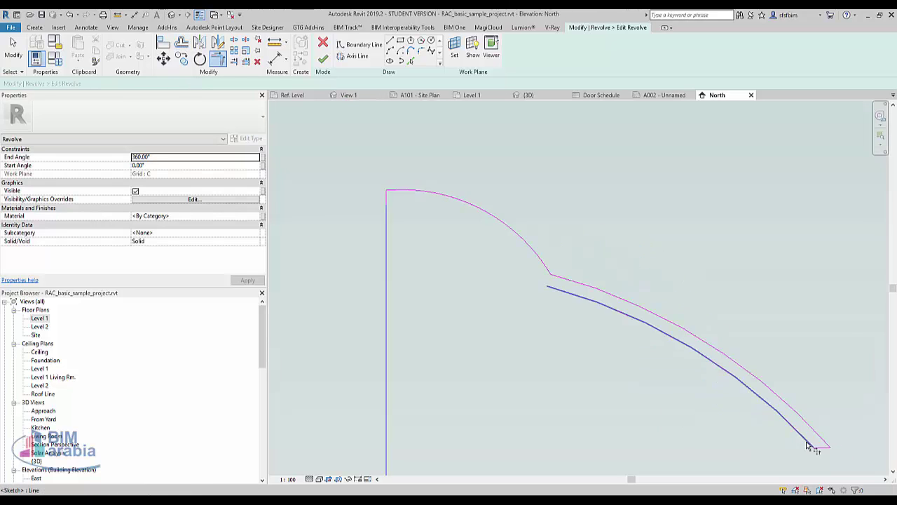
Step: Make an inner copy of the upper arc at an exact 80 mm offset
key(t)
key(r)
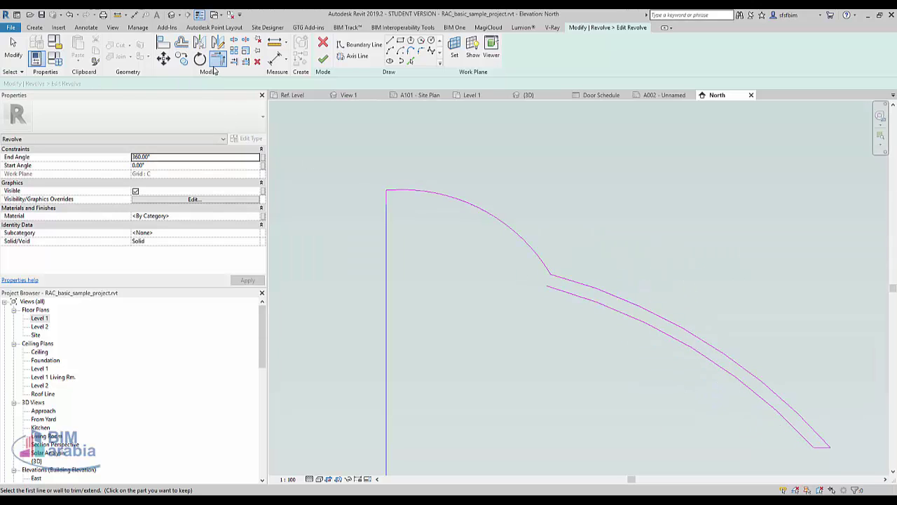
click(181, 41)
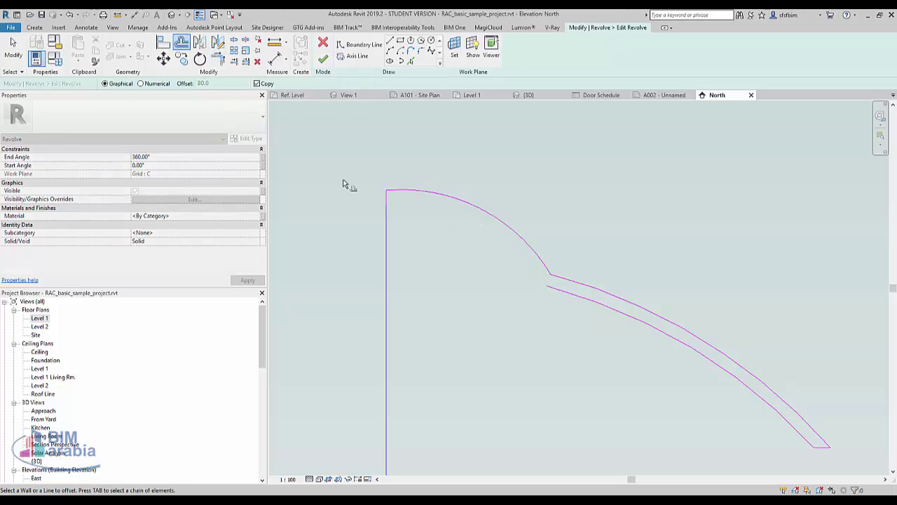
click(161, 84)
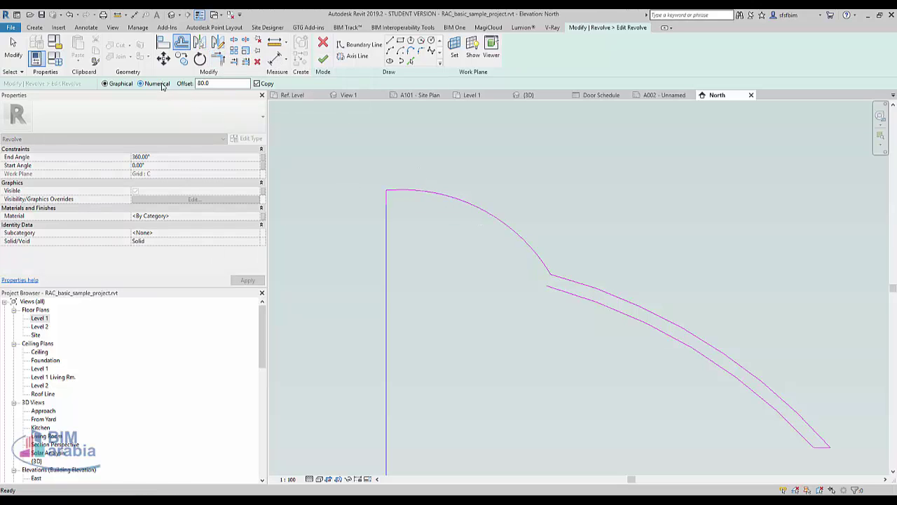
click(504, 230)
Step: Join the two inner offset arcs at a corner with Trim/Extend to Corner (TR)
key(Escape)
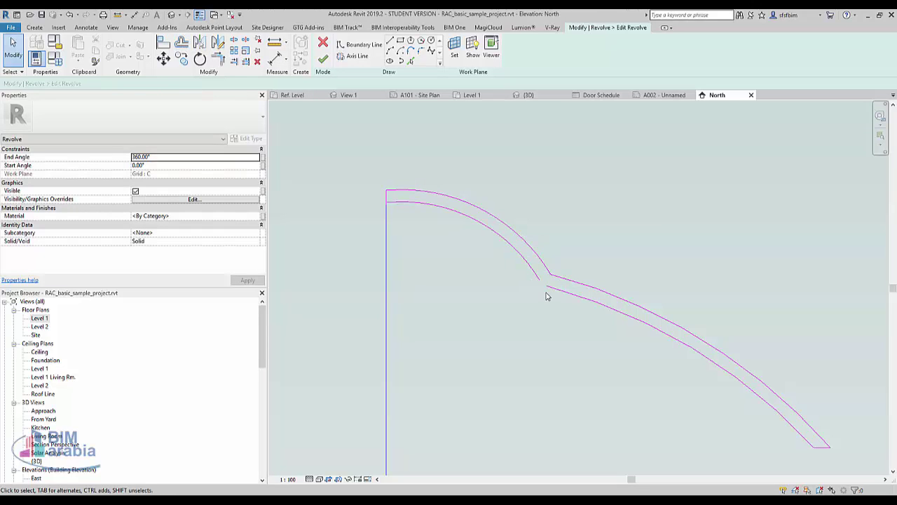
key(t)
key(r)
click(533, 271)
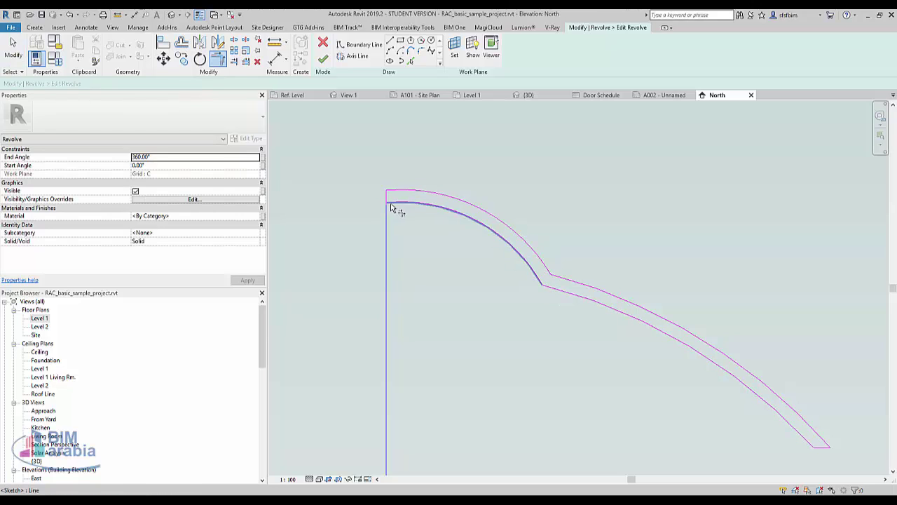
scroll(379, 210, up, 3)
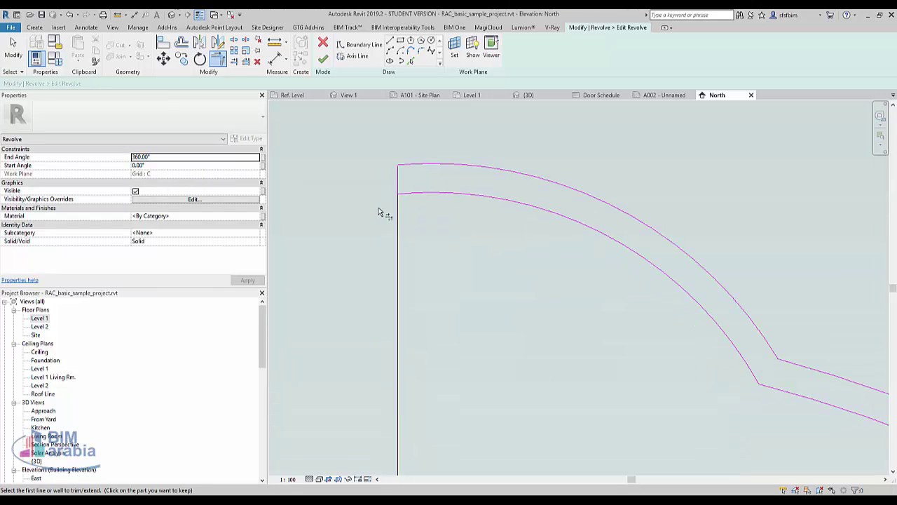
key(Escape)
key(Tab)
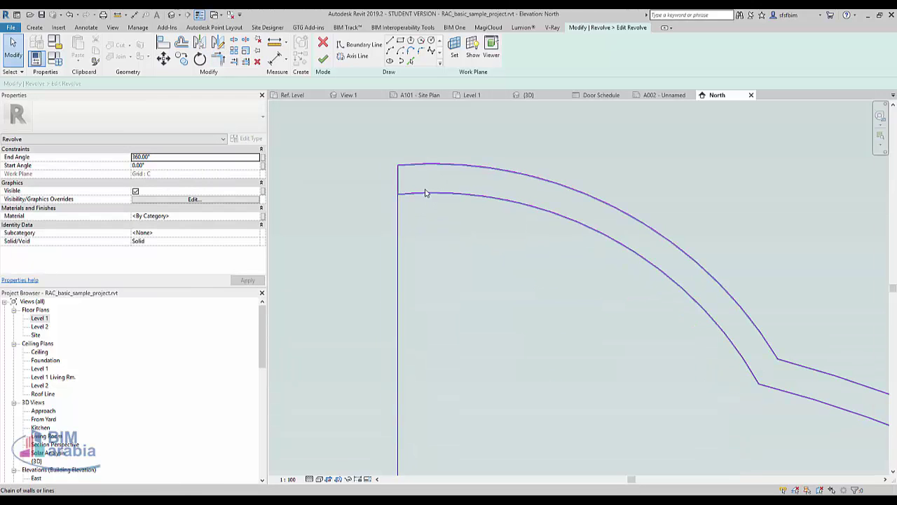
Step: Finish the revolve sketch and select the resulting dome roof with cupola
click(323, 60)
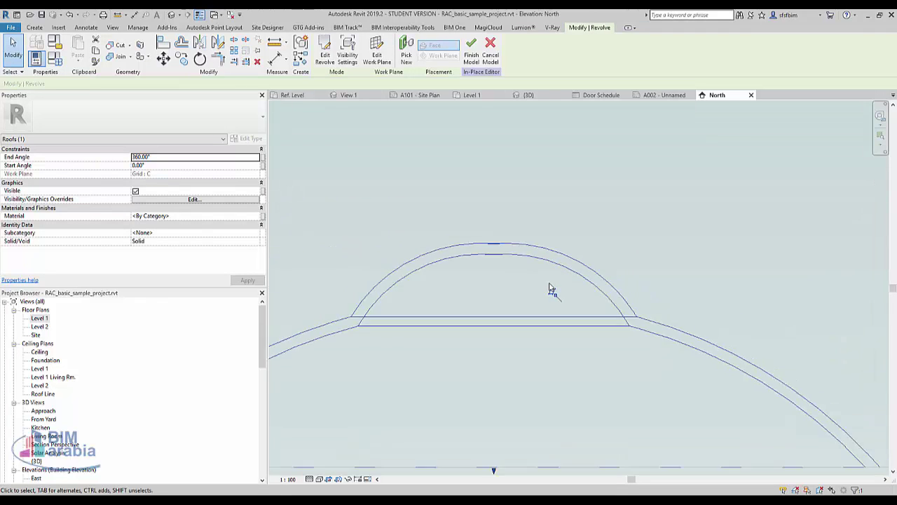
scroll(550, 289, down, 4)
click(499, 292)
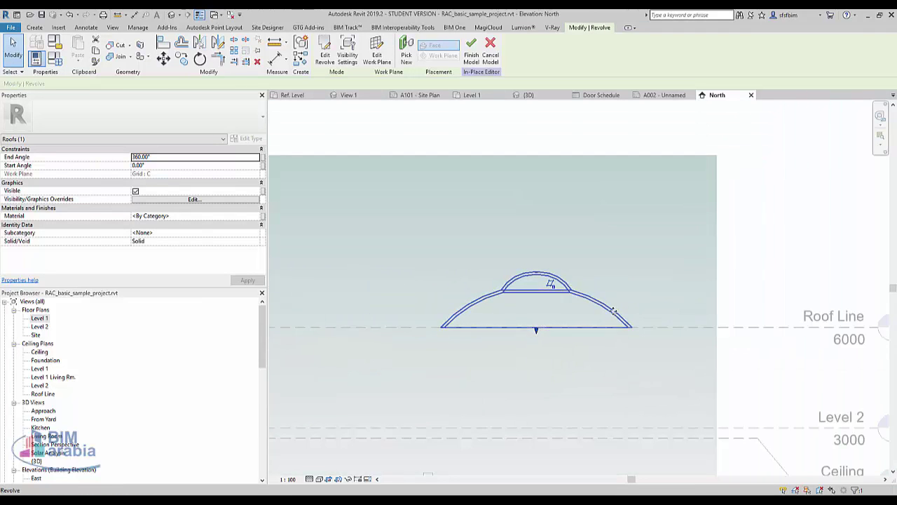